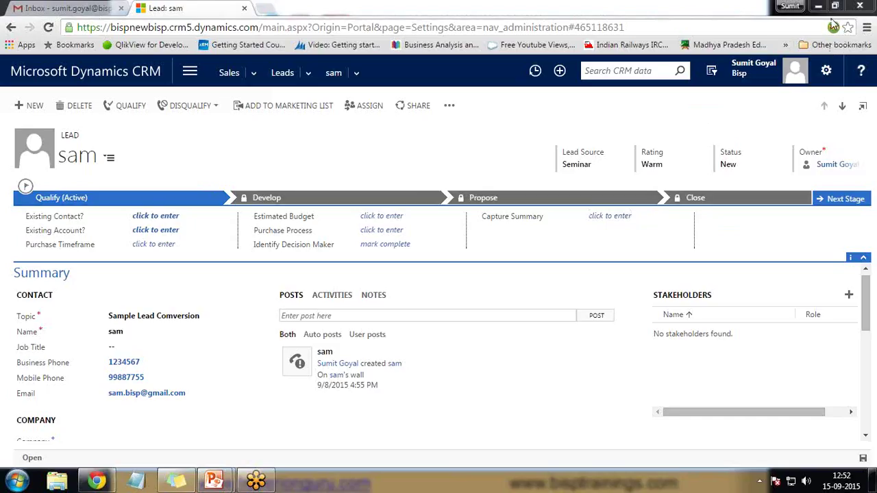
Go to Settings > Processes from the navigation menu
click(190, 75)
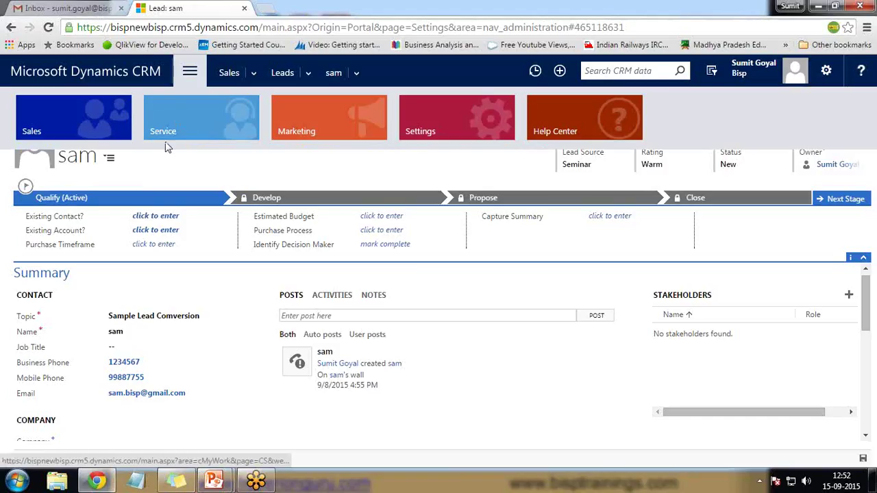
click(447, 120)
click(579, 194)
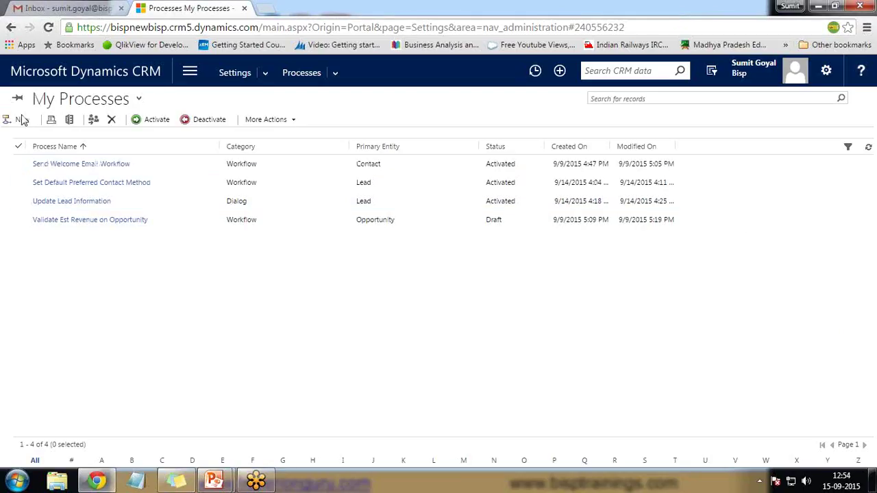
Create a Business Process Flow on the Lead entity named 'Lead tp Opportunity with Sales Process'
click(20, 120)
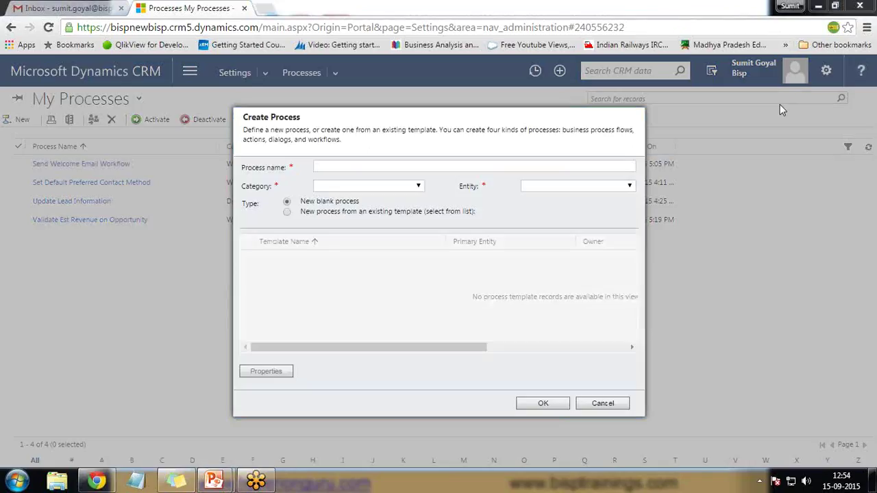
click(349, 168)
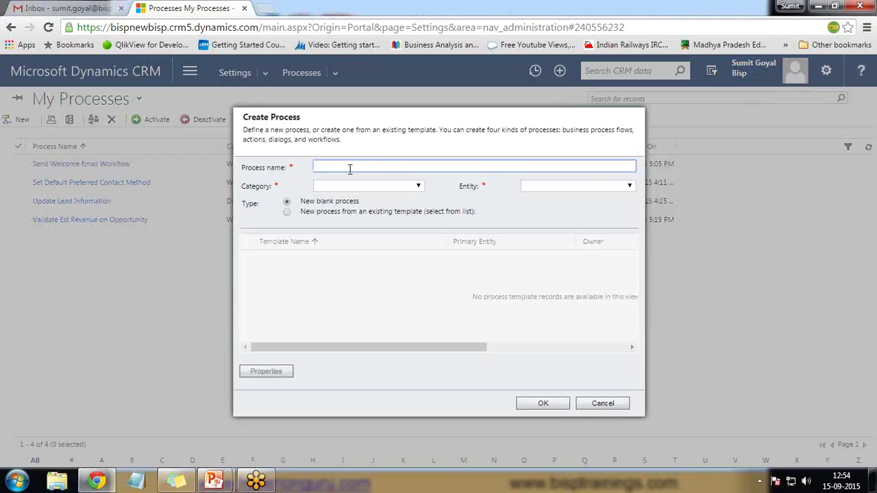
text(Lead to Opportunity with S)
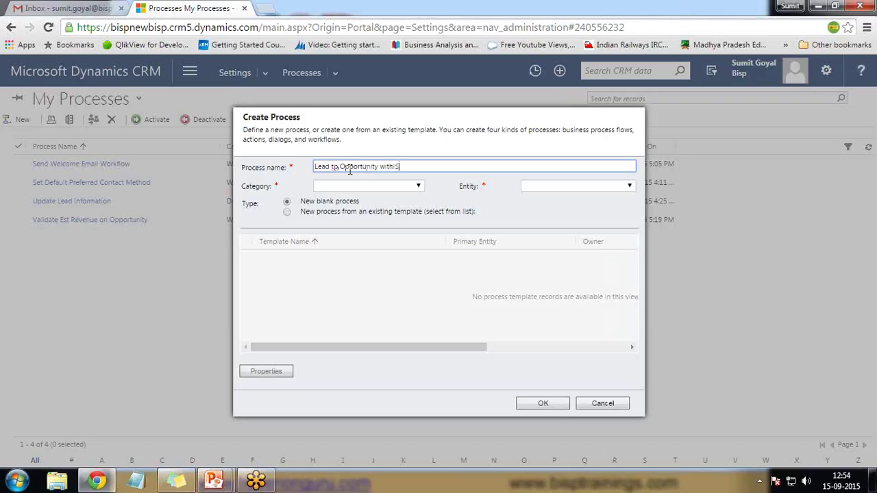
text(ales Process)
click(385, 189)
click(356, 218)
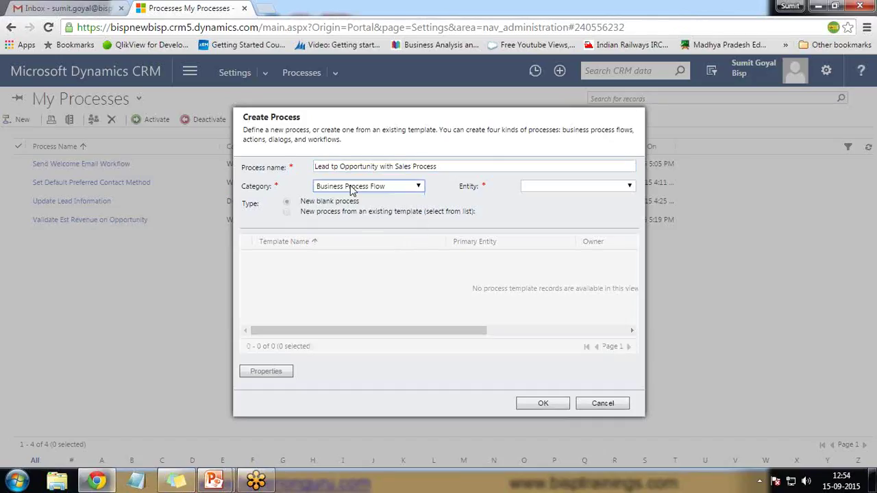
click(560, 188)
scroll(624, 263, down, 1)
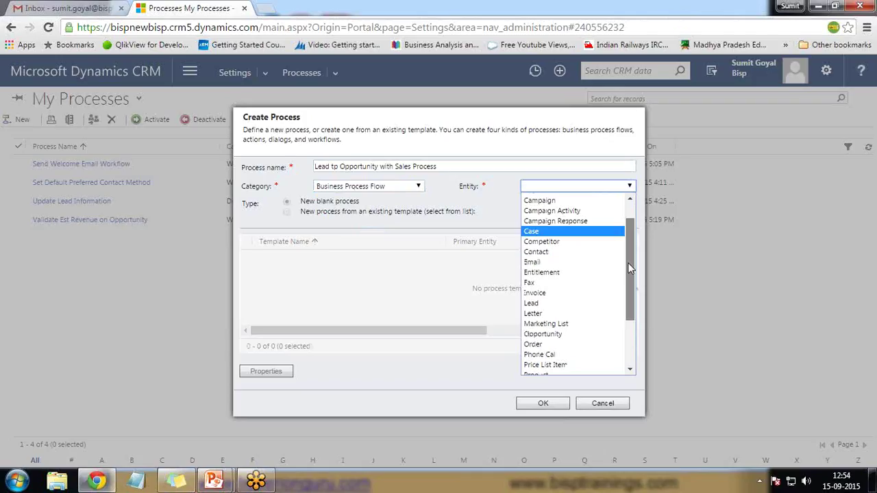
click(538, 305)
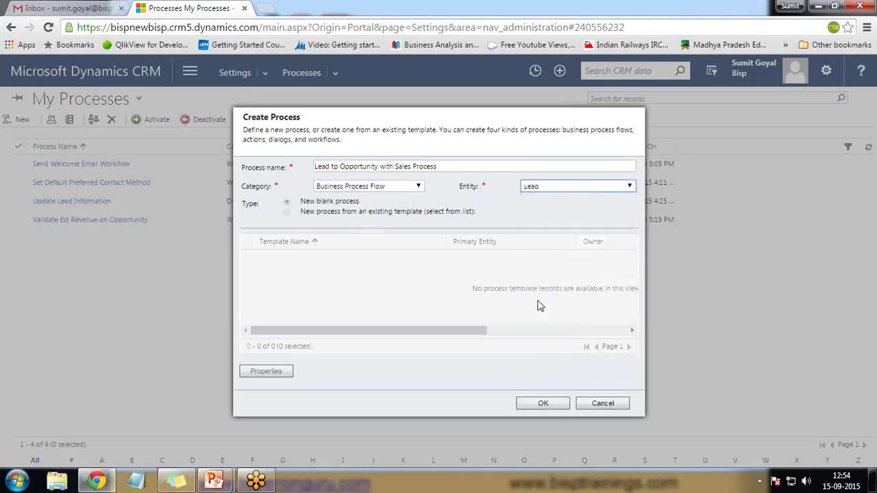
click(543, 405)
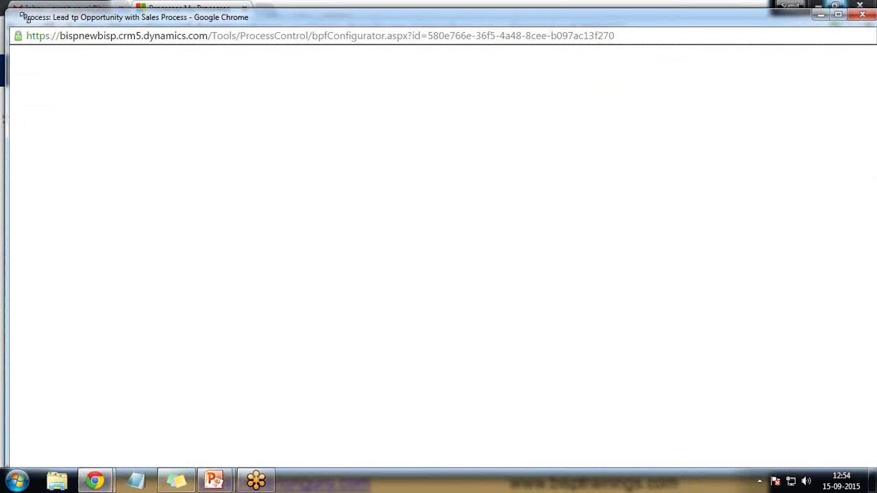
Enlarge the editor window and name the first stage Qualify, with stage category Qualify
drag(22, 15, 155, 30)
drag(422, 347, 428, 457)
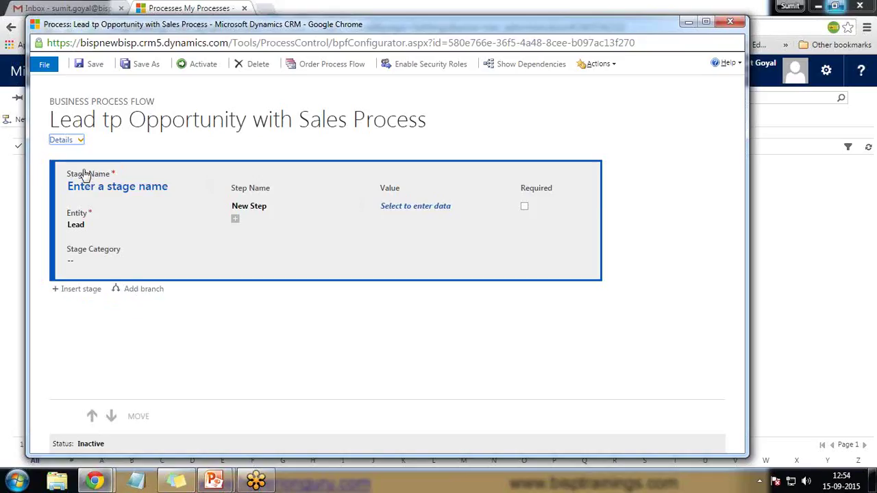
click(118, 190)
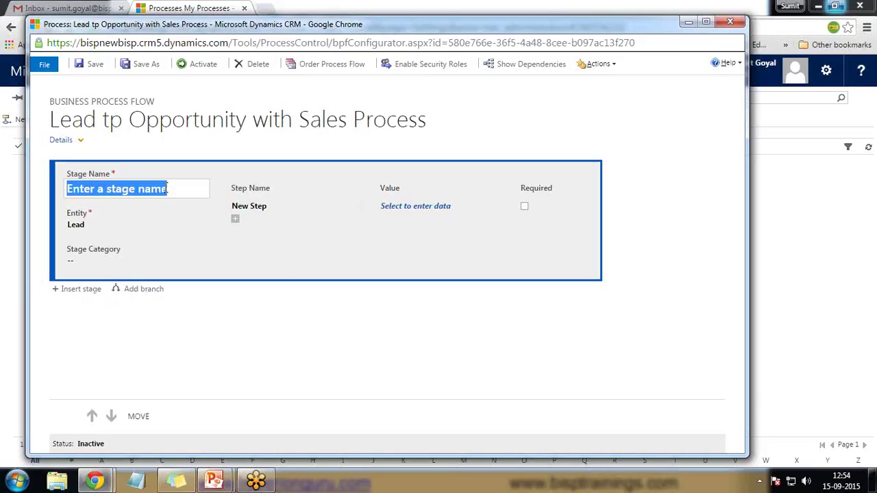
text(Qualify)
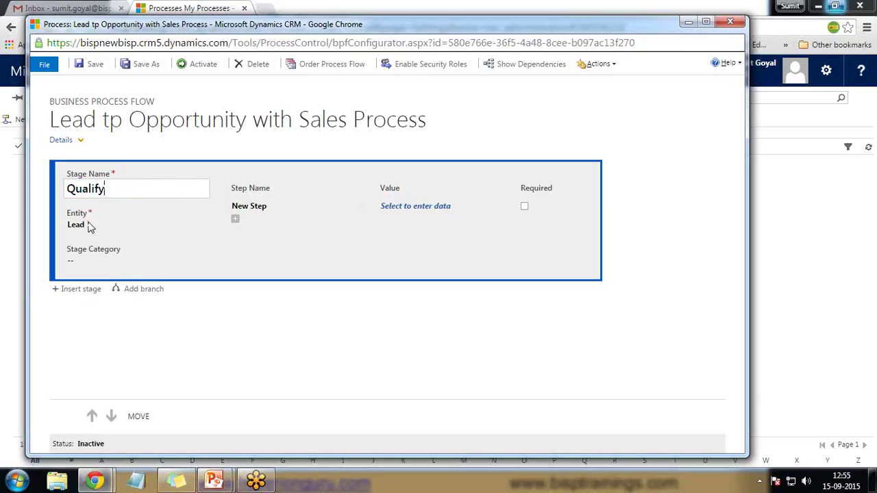
click(96, 262)
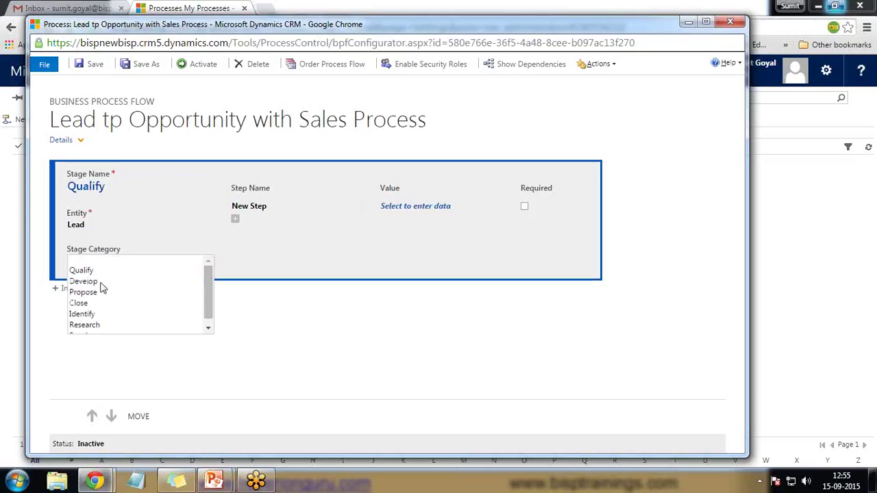
click(102, 271)
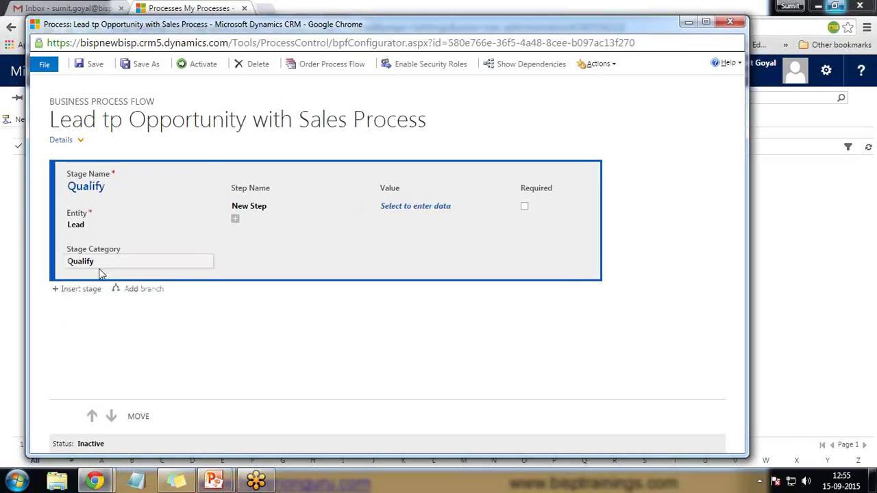
click(340, 207)
click(433, 207)
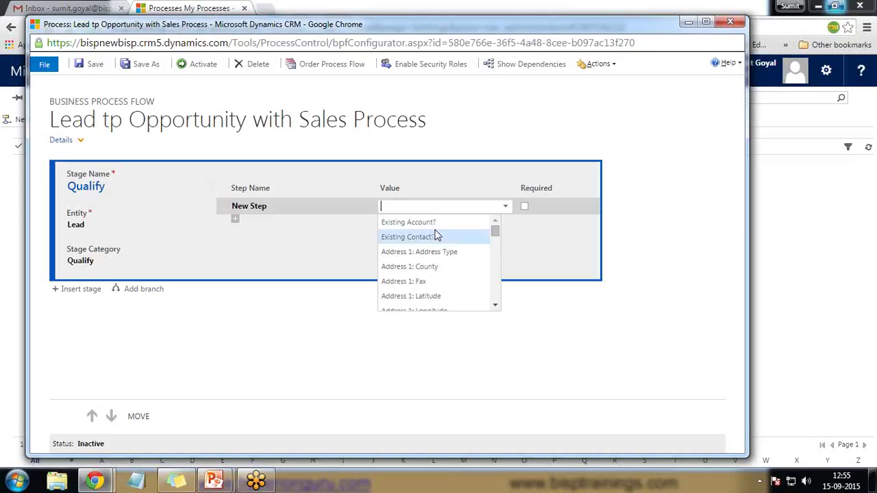
Add Existing Contact? (marked required), Existing Account? and Purchase Timeframe as Qualify steps
click(428, 237)
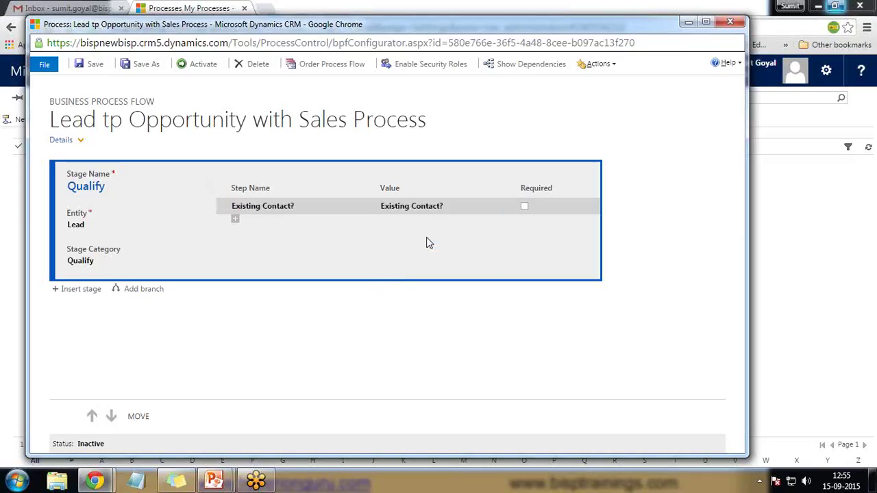
click(525, 208)
click(235, 220)
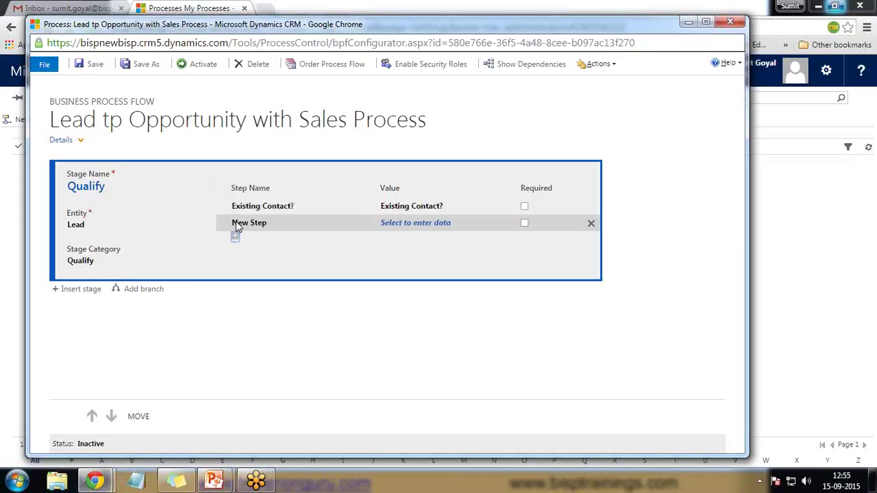
click(433, 224)
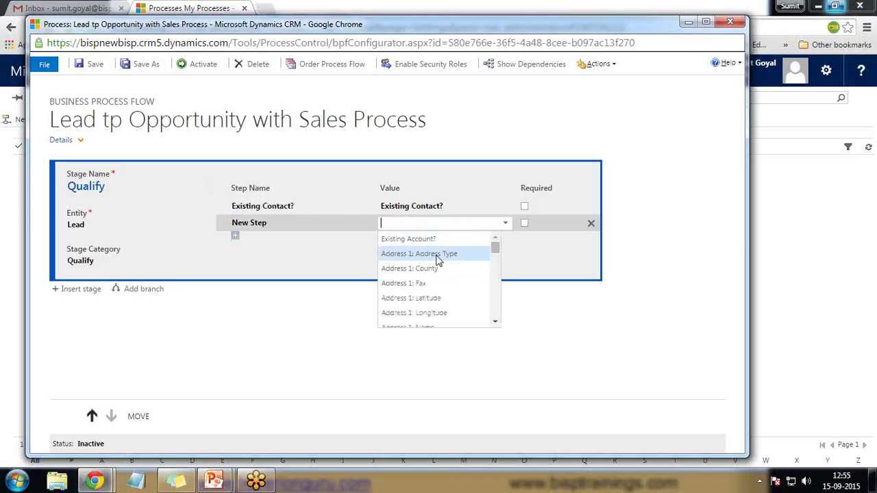
click(428, 238)
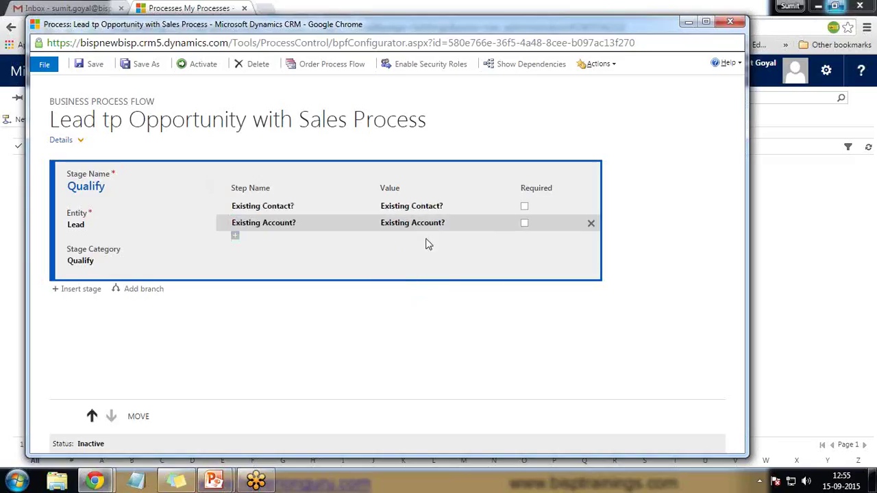
click(236, 237)
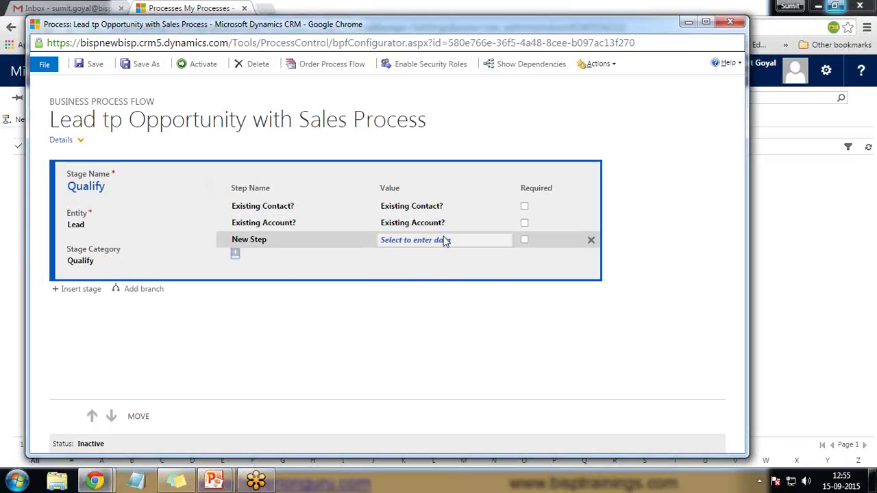
click(443, 239)
text(pur)
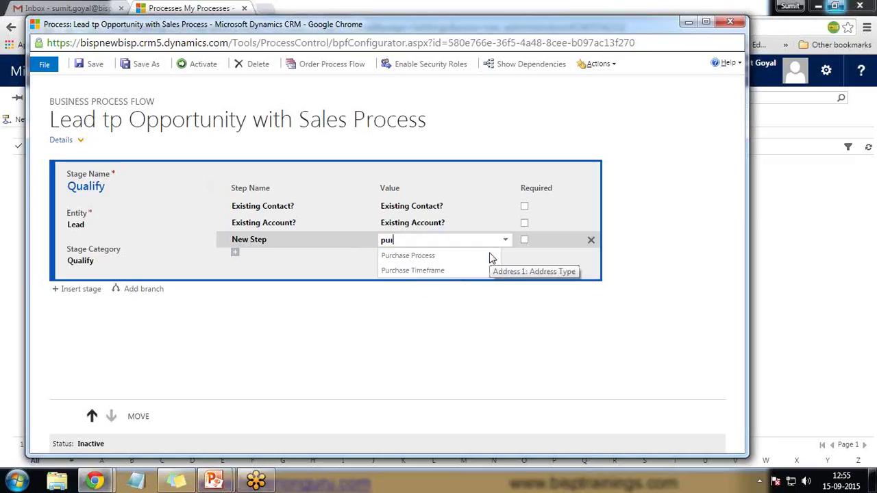
click(439, 271)
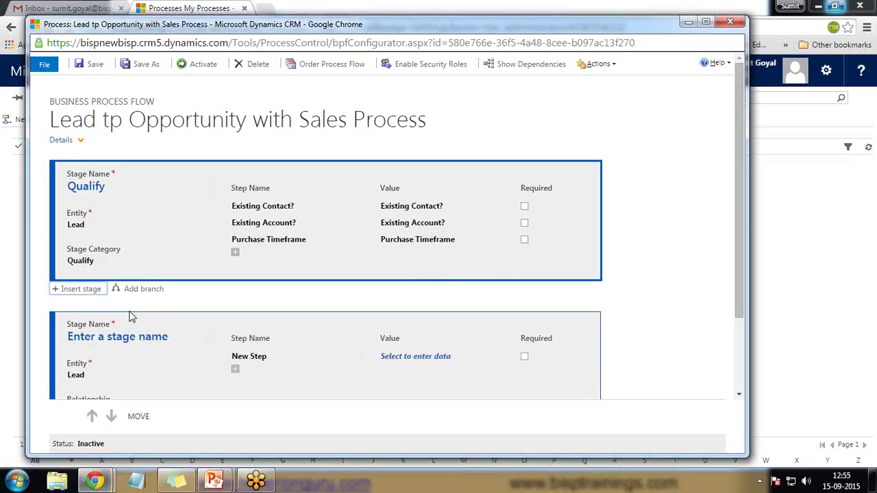
Name the second stage Develop, set its entity to Opportunity and category to Develop
click(132, 317)
click(170, 243)
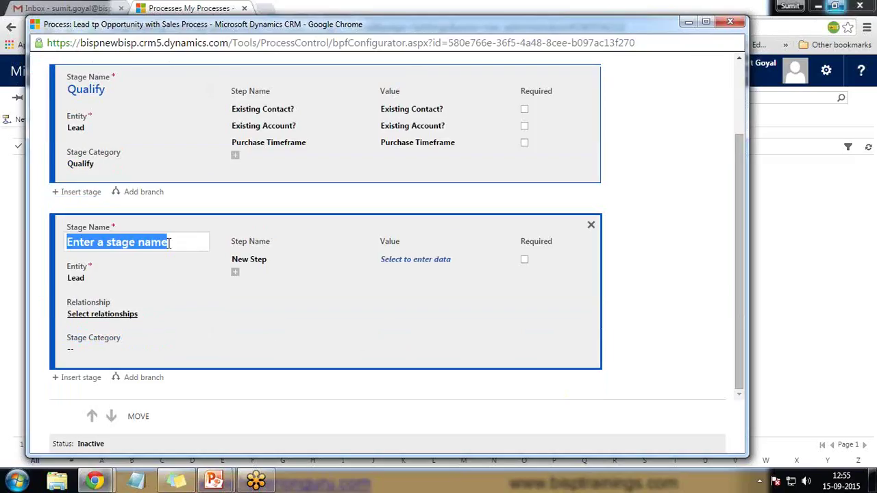
text(Develop)
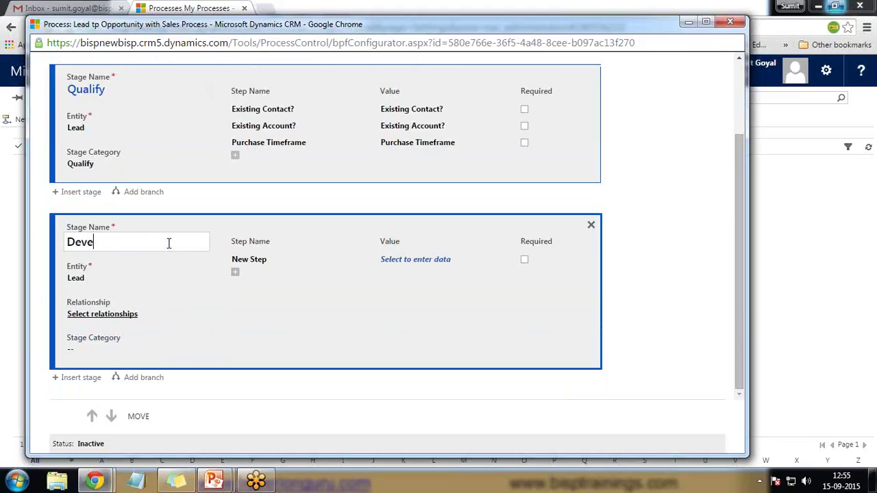
click(103, 282)
click(305, 296)
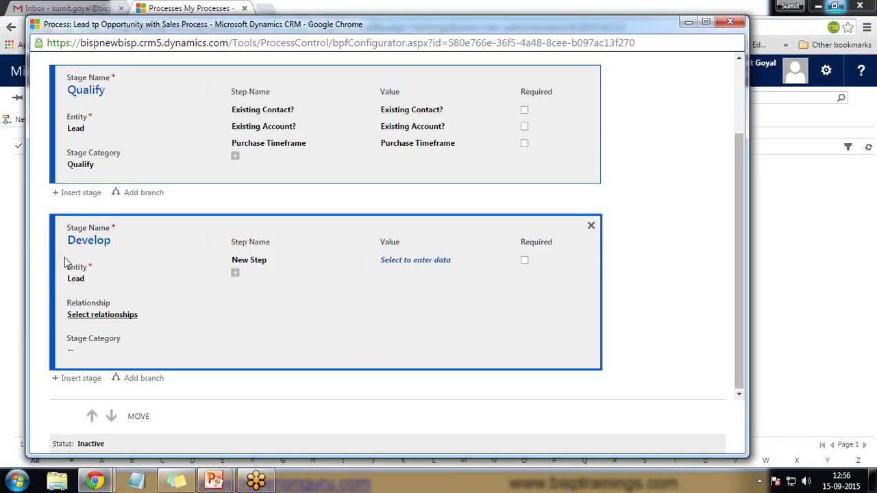
click(75, 278)
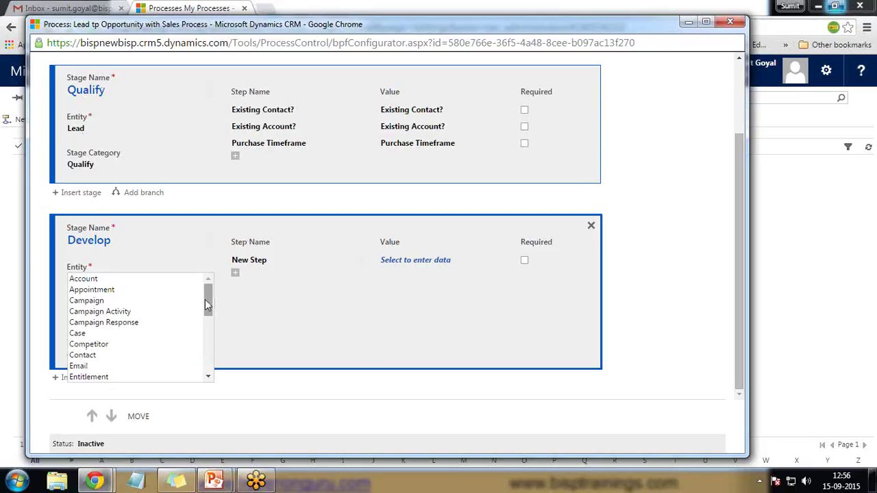
scroll(206, 307, down, 2)
click(120, 372)
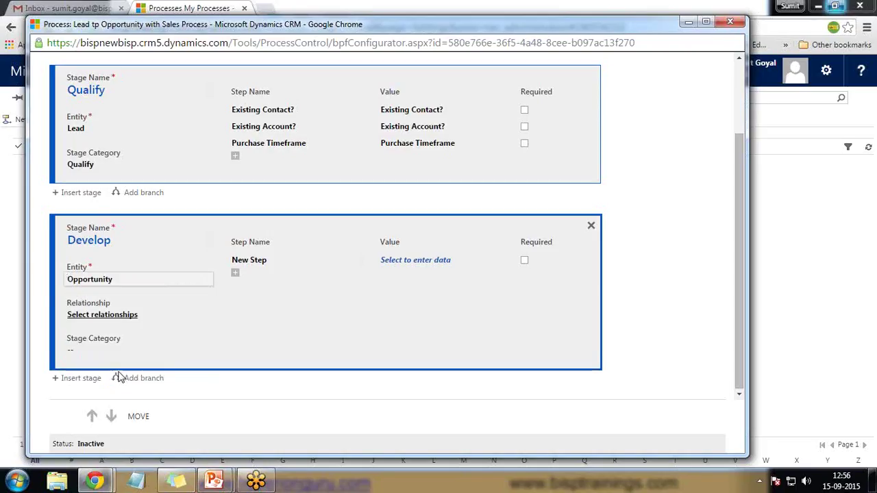
click(399, 260)
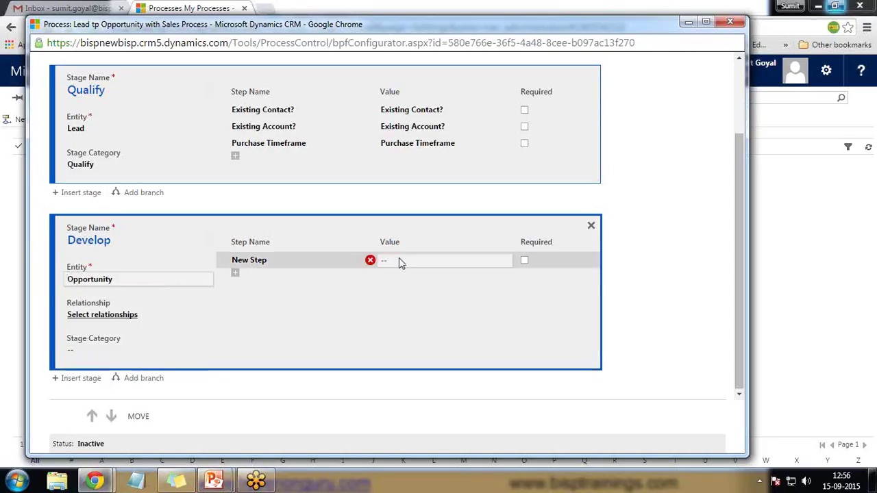
click(401, 264)
mouse_move(496, 291)
mouse_down()
mouse_move(497, 354)
mouse_move(489, 284)
mouse_up()
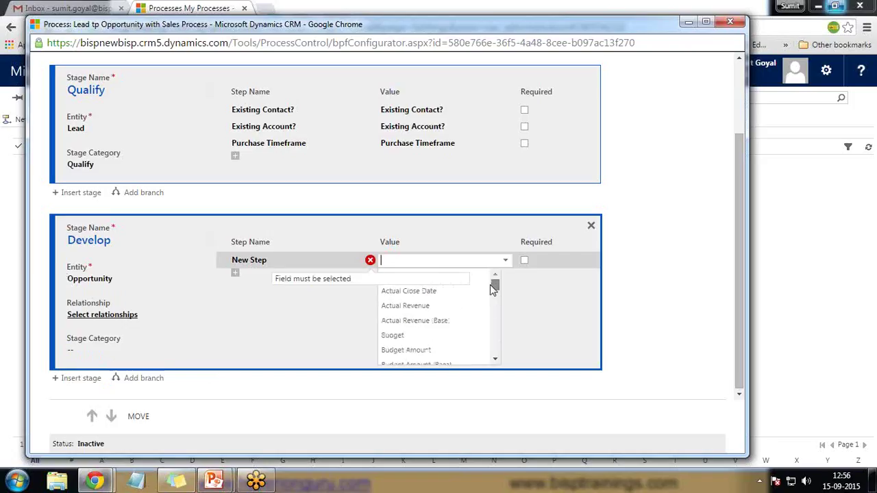
click(111, 335)
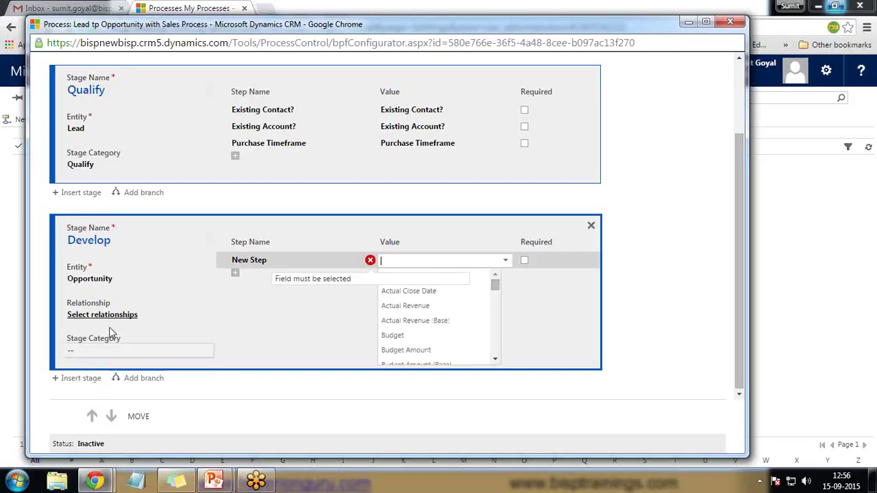
click(92, 347)
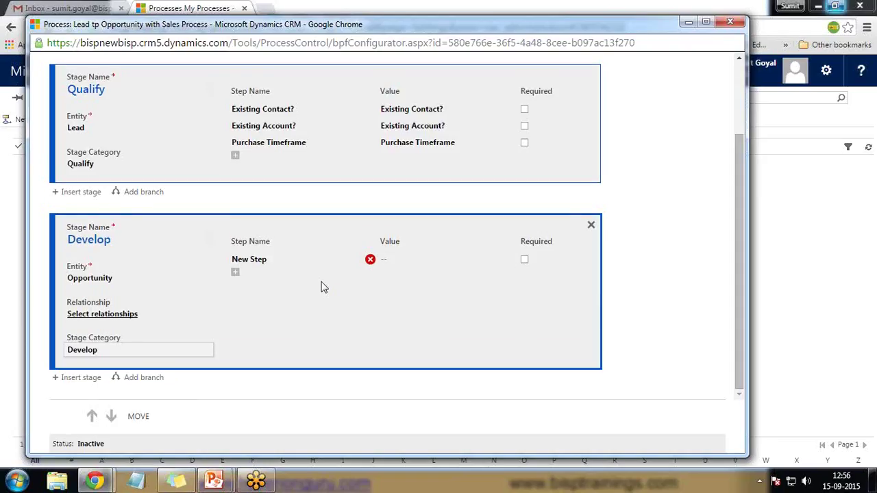
Add an Estimated Budget step using the Budget Amount field
click(394, 260)
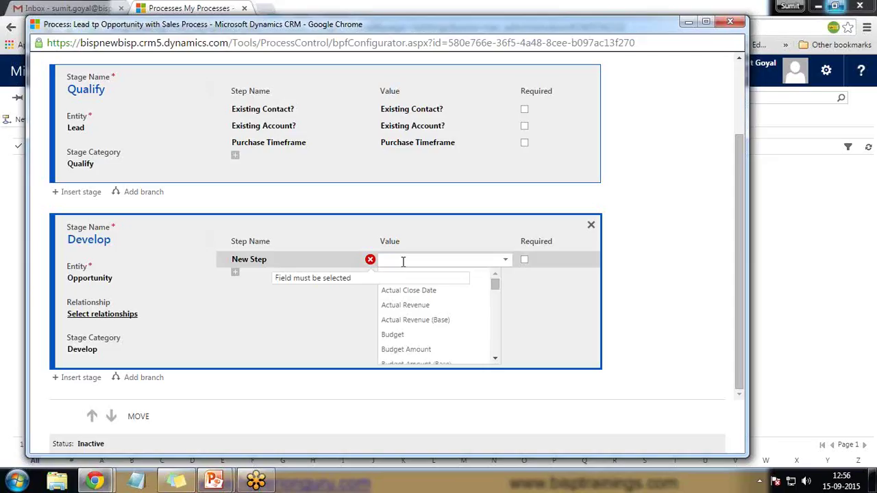
text(Budget)
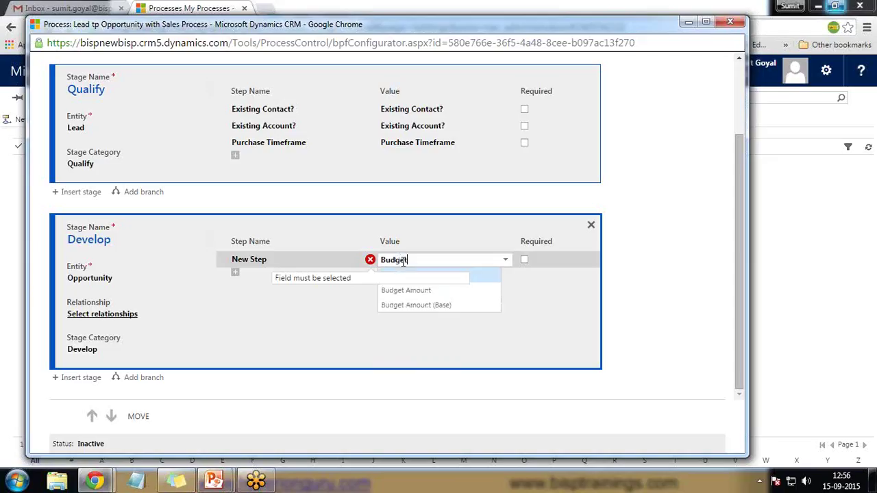
click(405, 290)
click(317, 261)
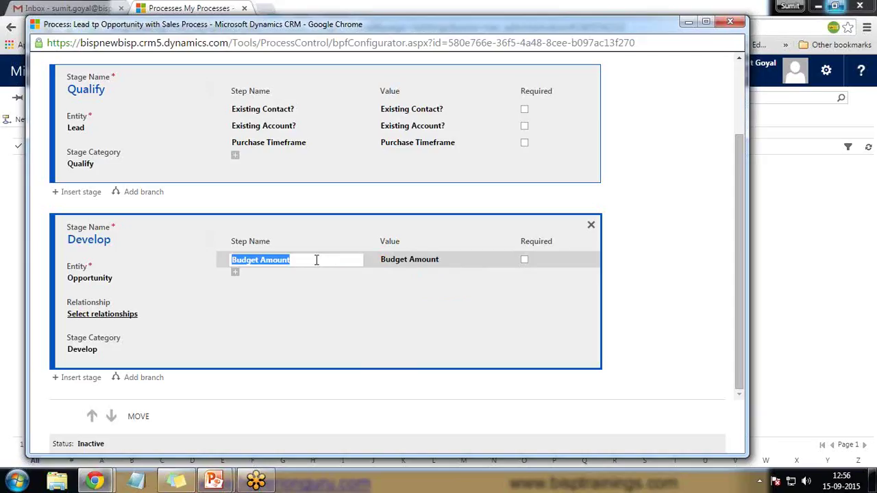
text(Estima)
text(ted Budget)
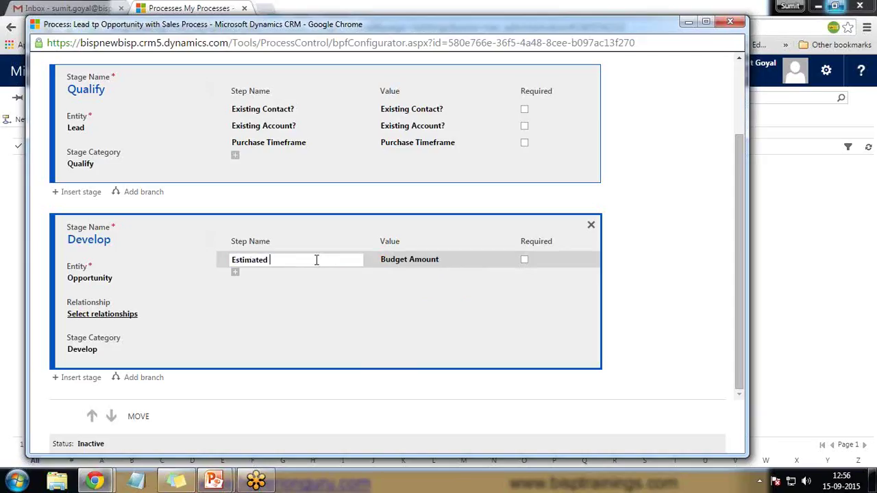
Add a Purchase Process step to the Develop stage
click(236, 273)
click(433, 278)
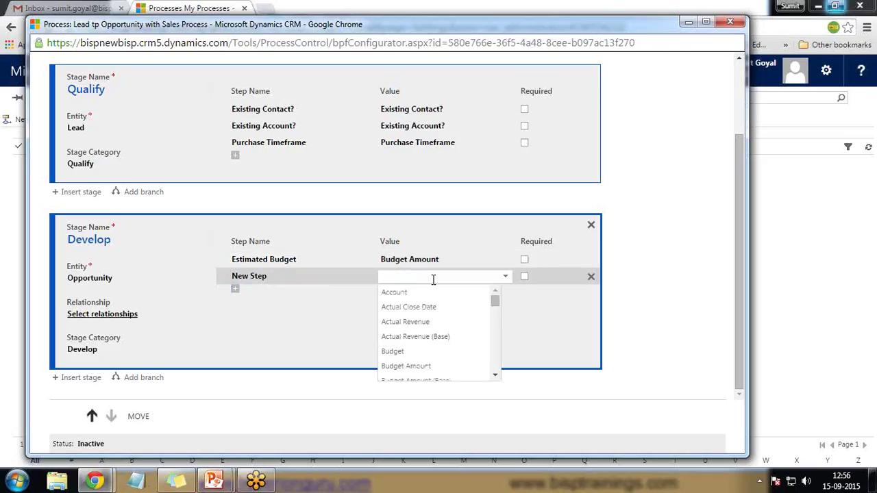
text(puyr)
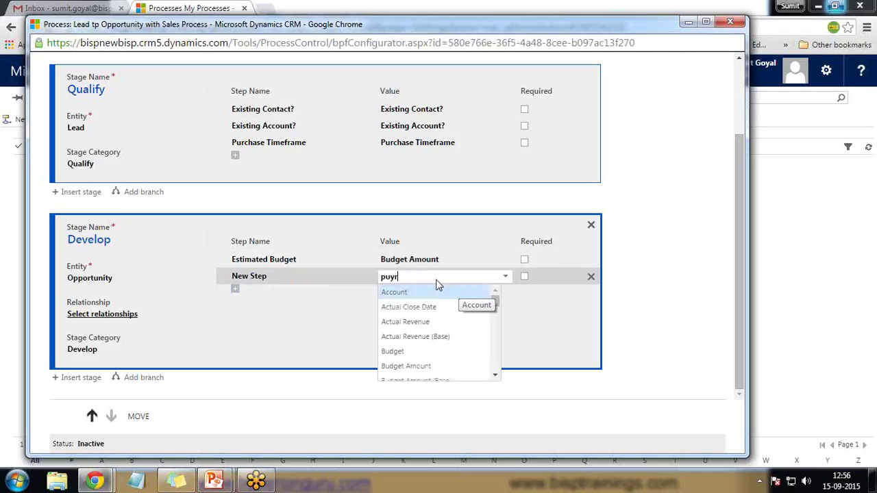
text(rc)
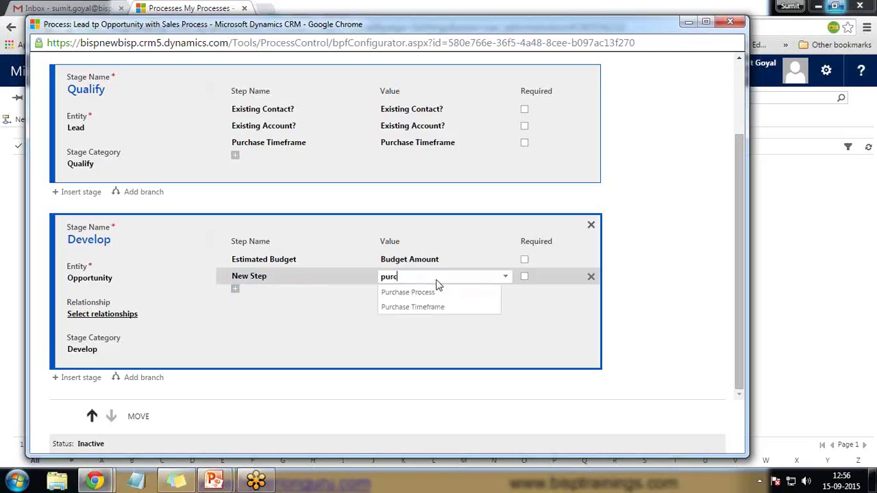
click(436, 295)
click(317, 279)
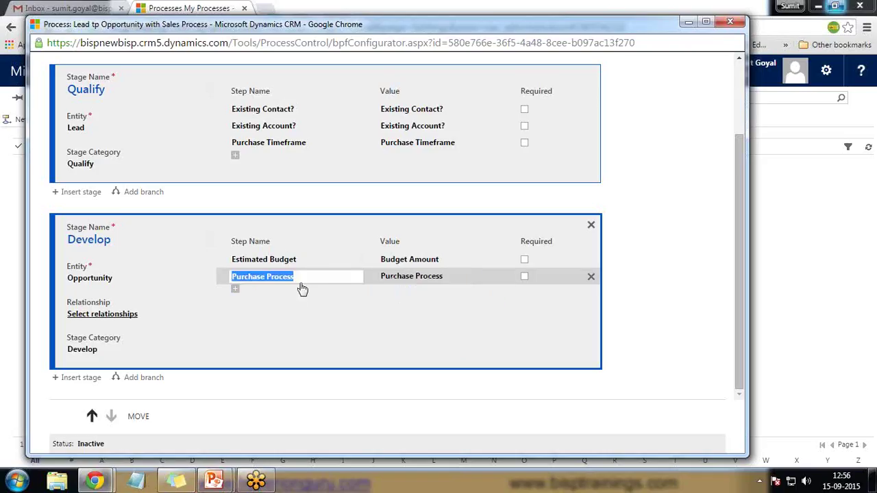
click(304, 290)
Add an Identity Account step using the Account field
click(235, 288)
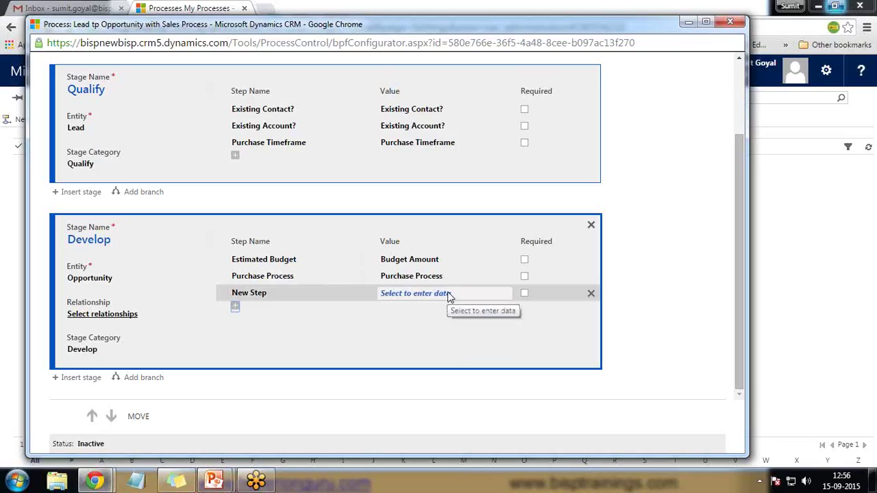
click(464, 297)
click(411, 308)
click(289, 295)
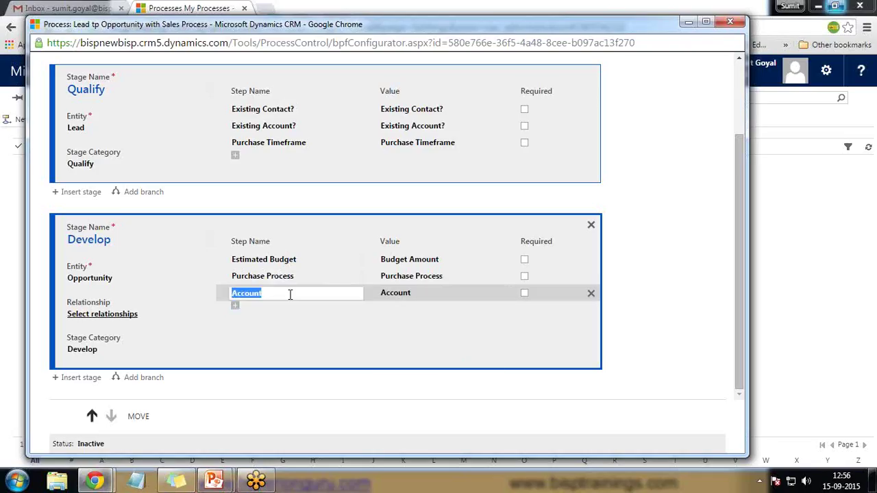
text(Identity Accoun)
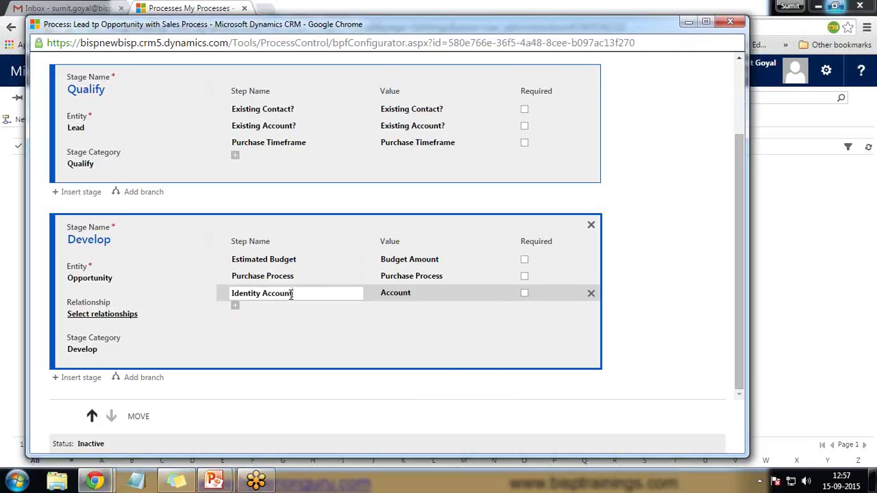
text(t)
Add an Identity Decision Maker step using the Decision Maker? field
click(235, 306)
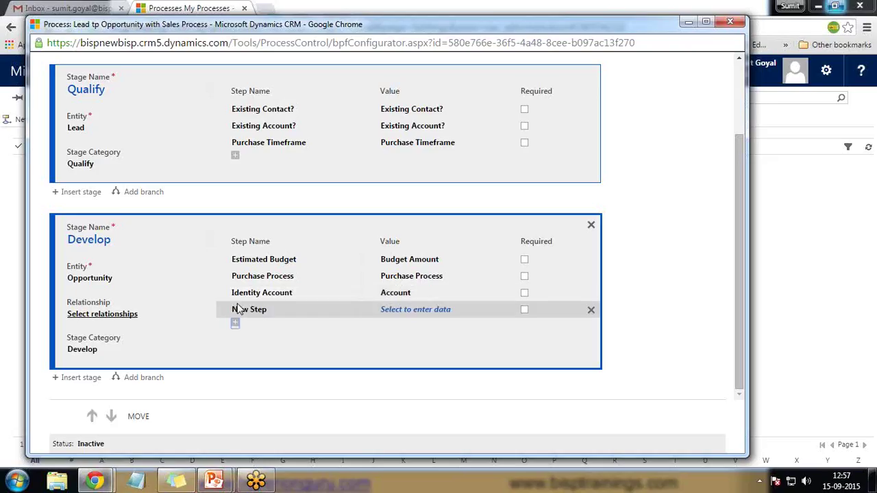
click(429, 305)
text(des)
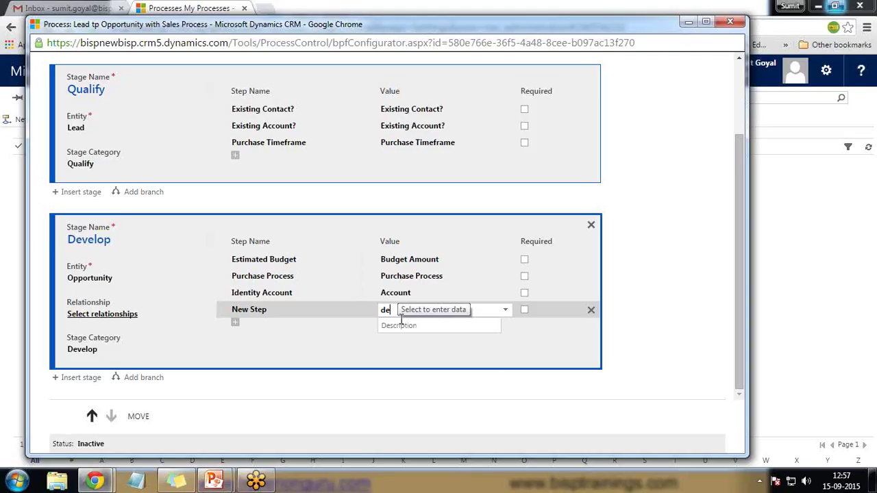
text(ci)
click(413, 342)
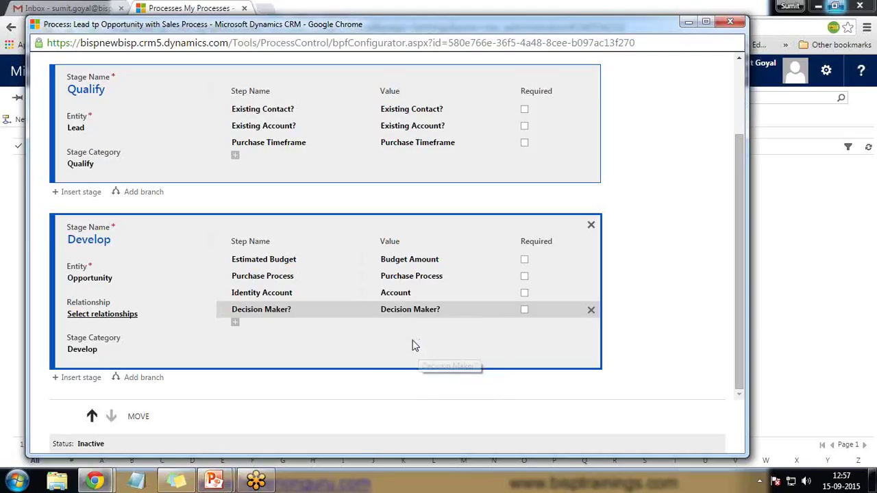
click(297, 310)
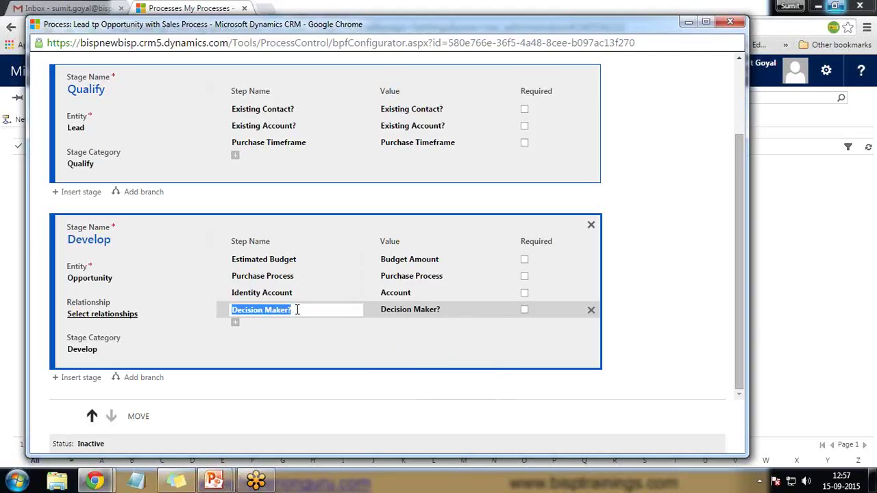
text(Identi)
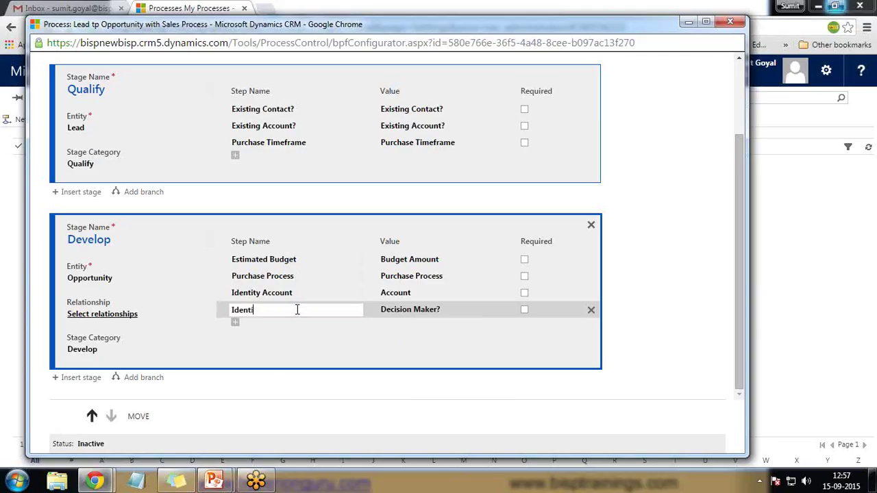
text(ty Decision Maker)
Add an Identity Contact step using the Contact field
click(235, 321)
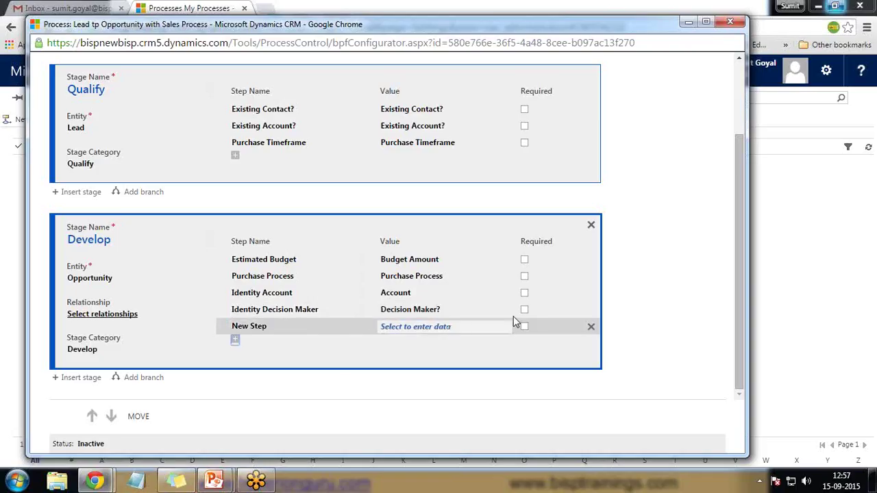
click(467, 326)
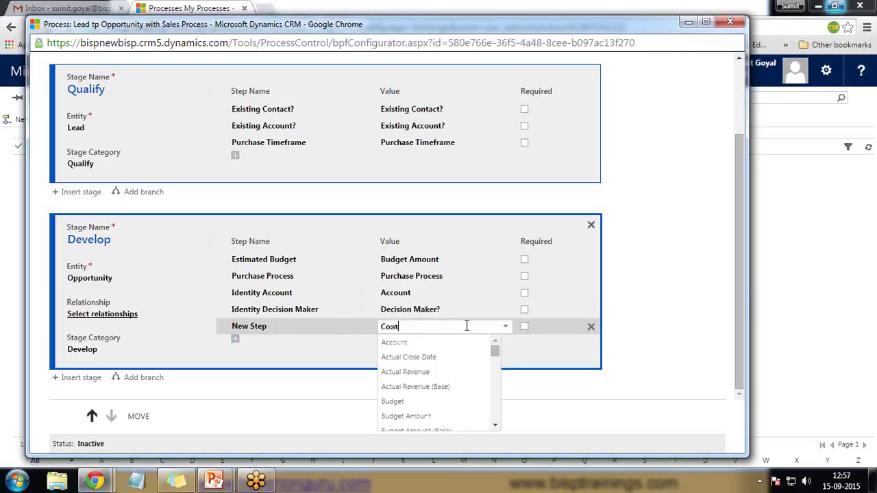
text(Cont)
click(405, 344)
click(294, 332)
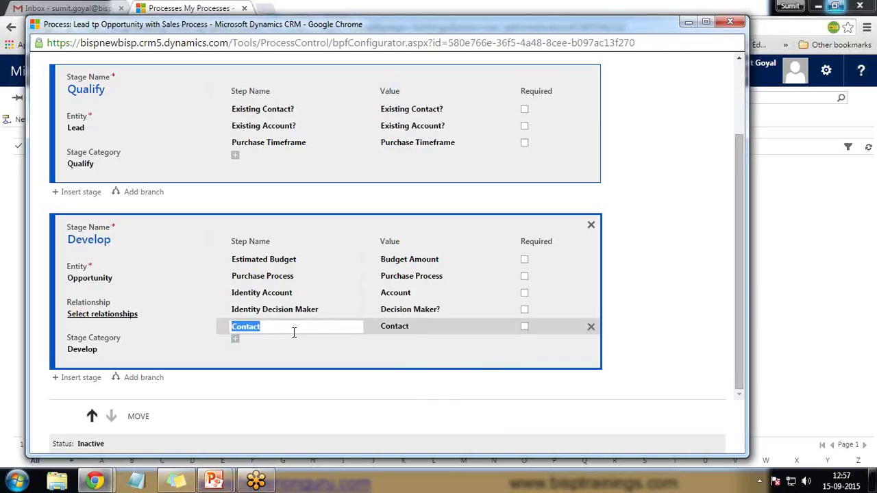
text(Identity Contact)
Add a Capture Summary step using the Description field
click(234, 339)
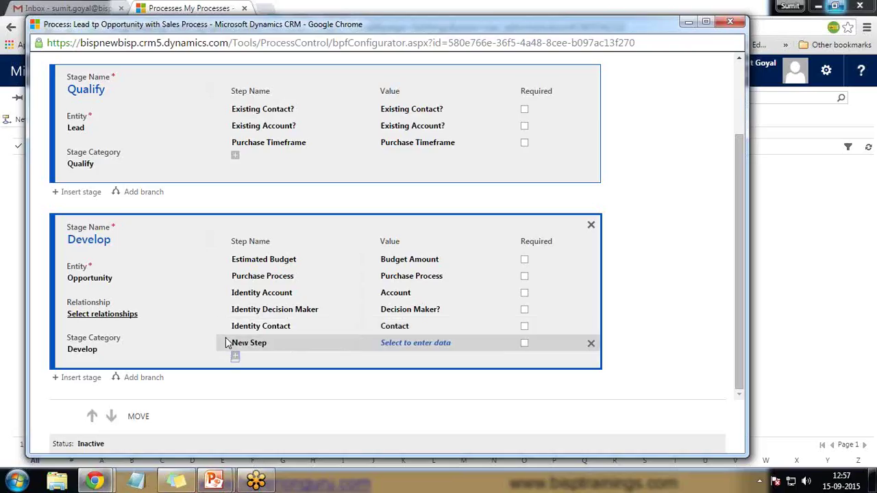
click(458, 342)
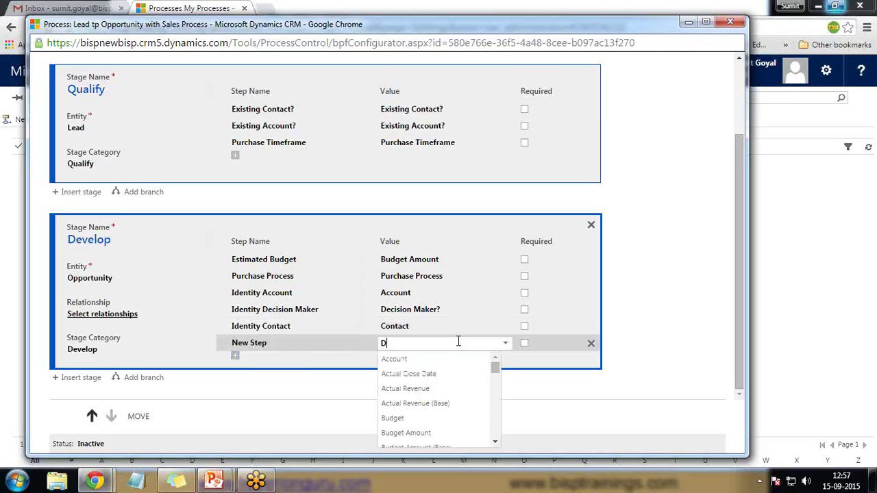
text(Desc)
click(411, 359)
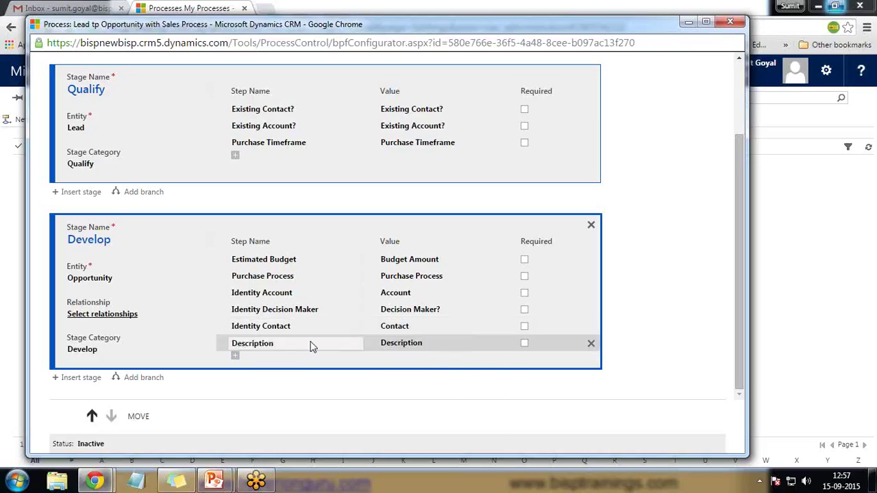
click(312, 342)
drag(314, 341, 248, 342)
key(BackSpace)
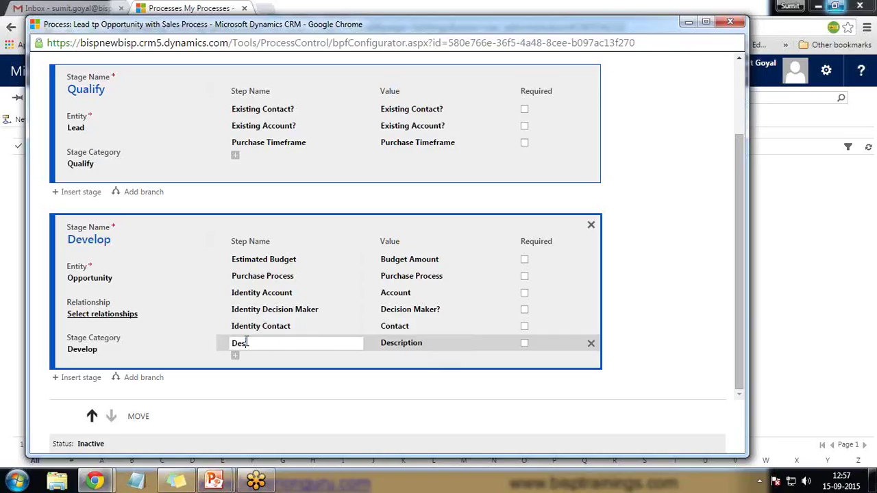
text(Captu)
key(ctrl+a)
key(BackSpace)
text(Capture Siuummary)
Insert a Propose stage in the Propose category with an Identify Sales Team step
click(79, 386)
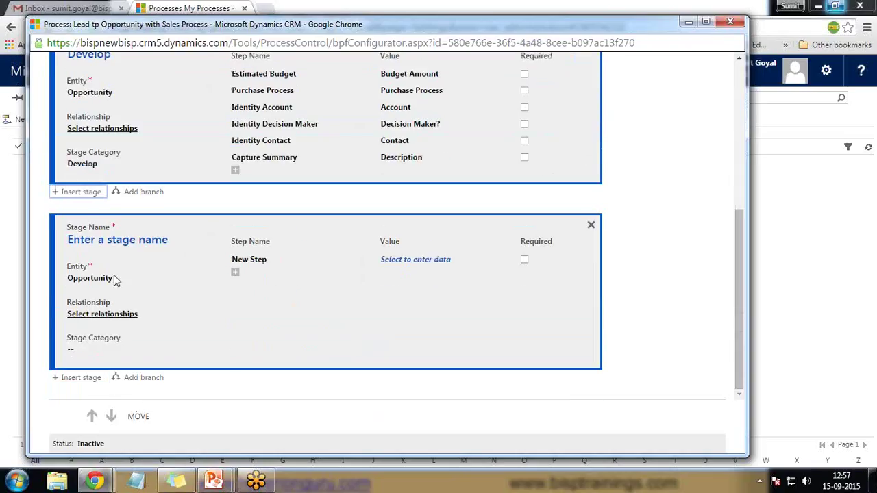
click(163, 241)
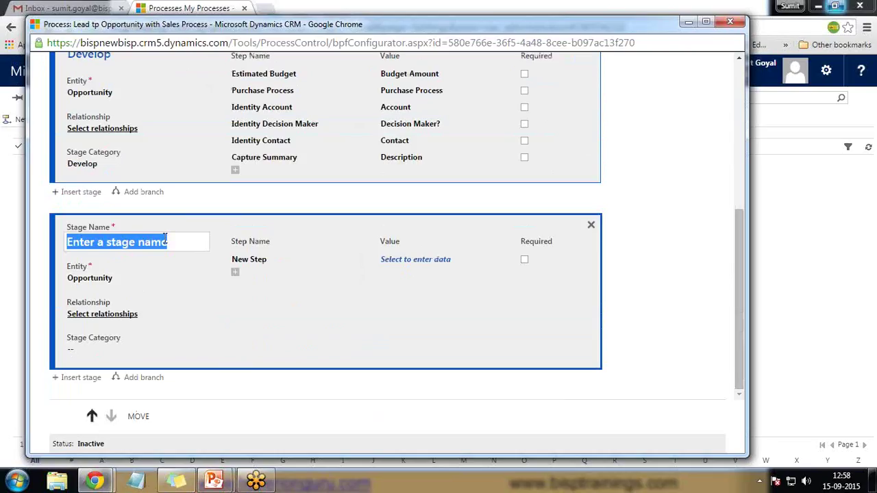
text(Propose)
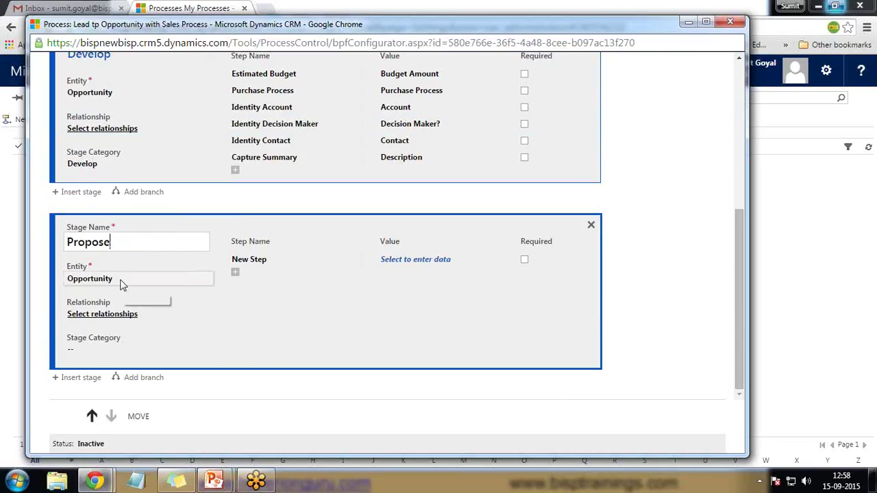
click(415, 270)
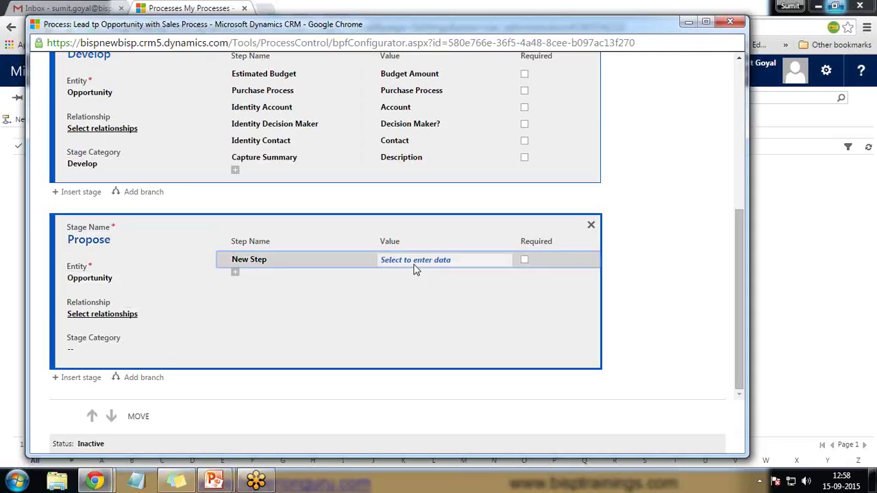
click(425, 259)
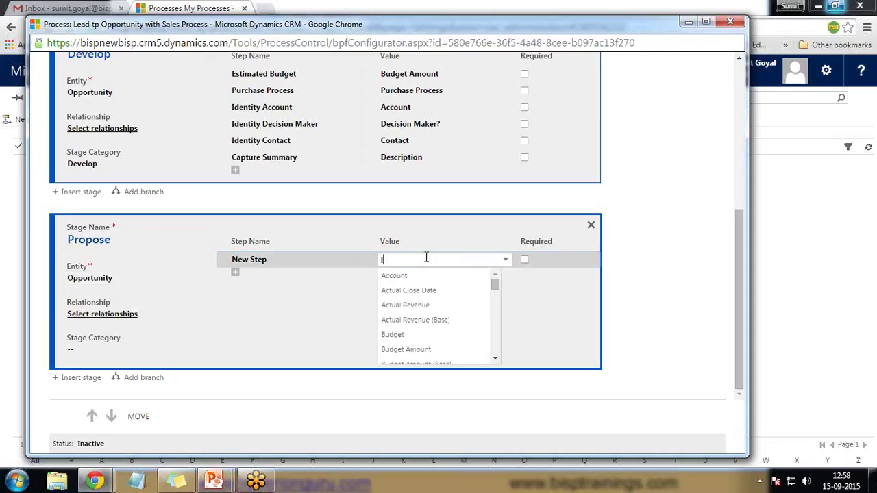
click(433, 305)
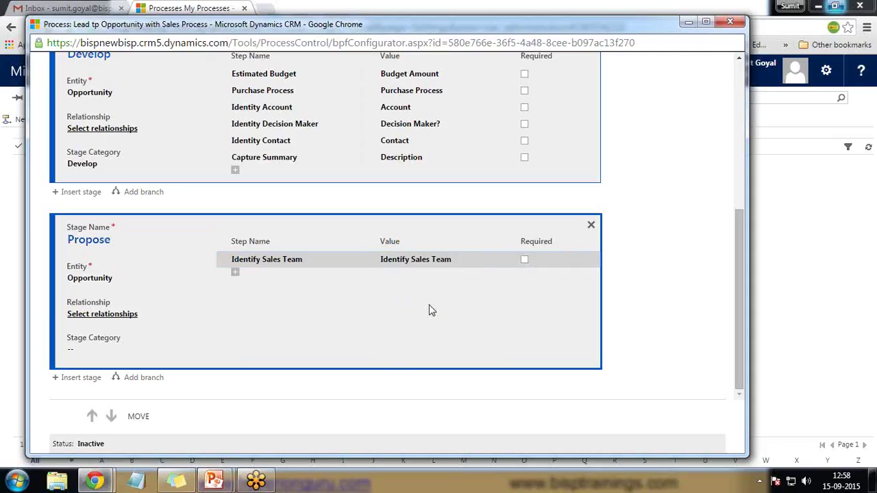
click(86, 348)
click(86, 348)
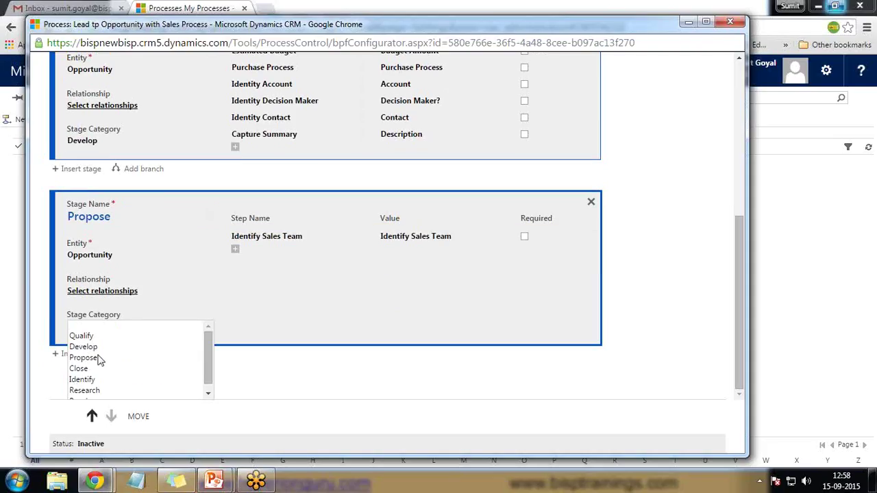
click(98, 356)
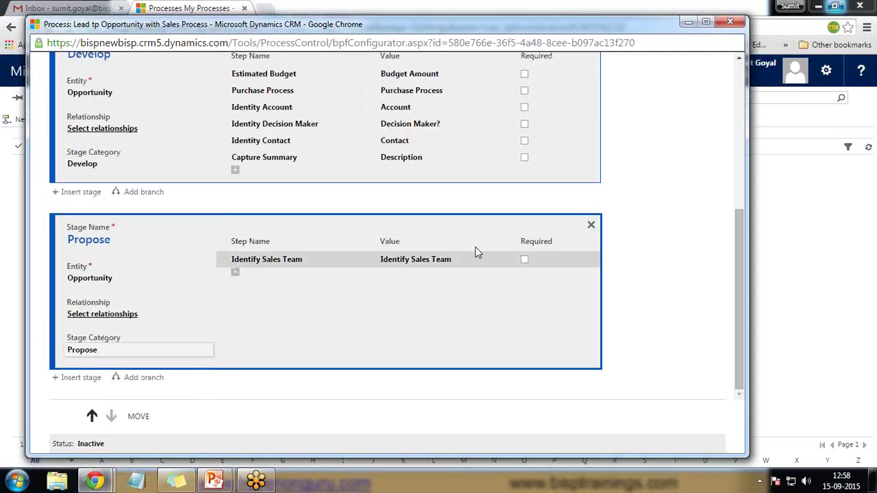
click(75, 377)
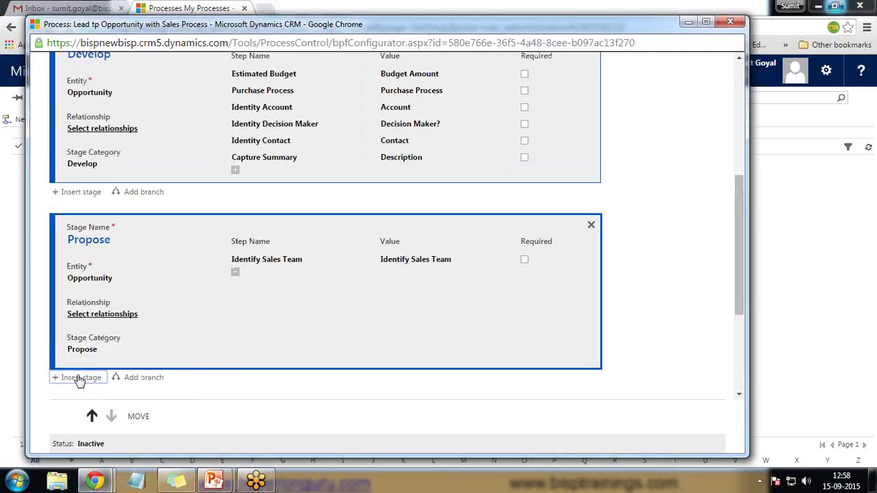
Name the new stage Close and set its stage category to Close
click(121, 242)
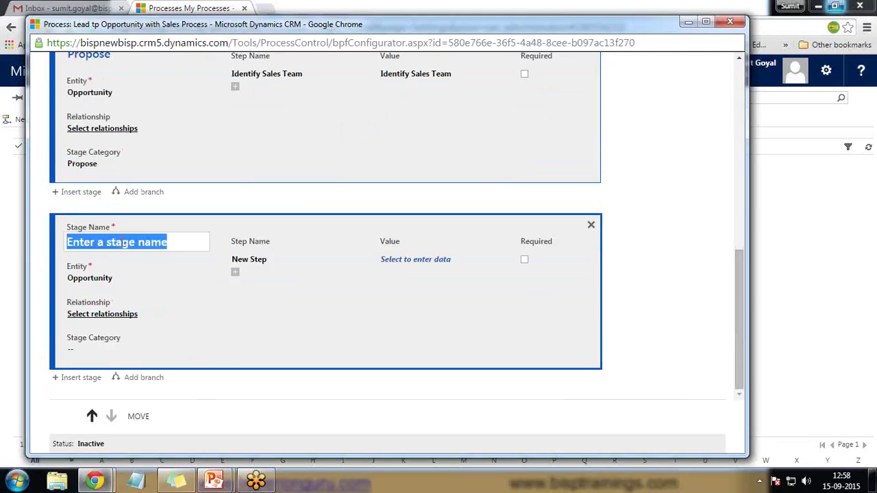
text(Close)
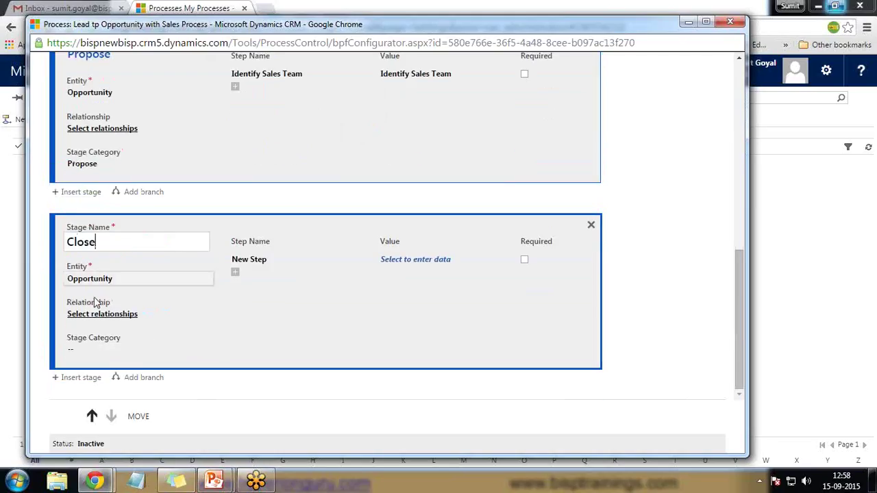
click(102, 349)
click(96, 373)
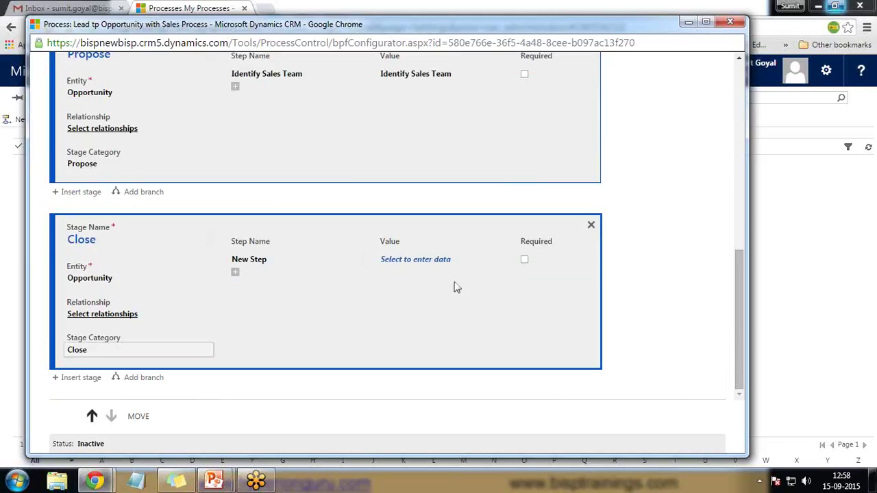
Add a Confirm Decision Date step using the Final Decision Date field
click(454, 263)
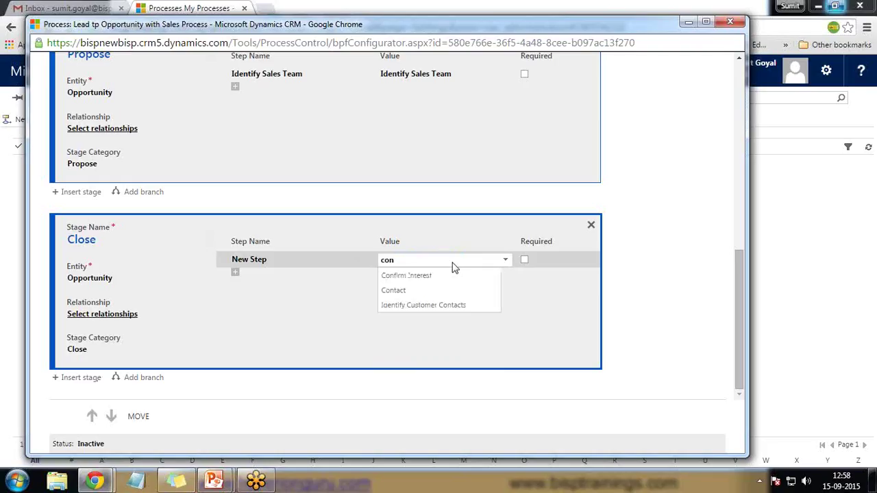
key(BackSpace)
key(BackSpace)
key(BackSpace)
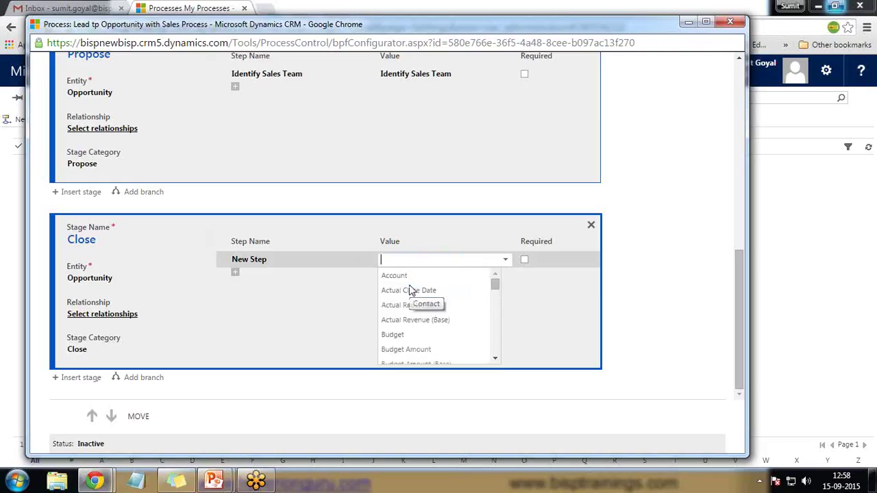
text(de)
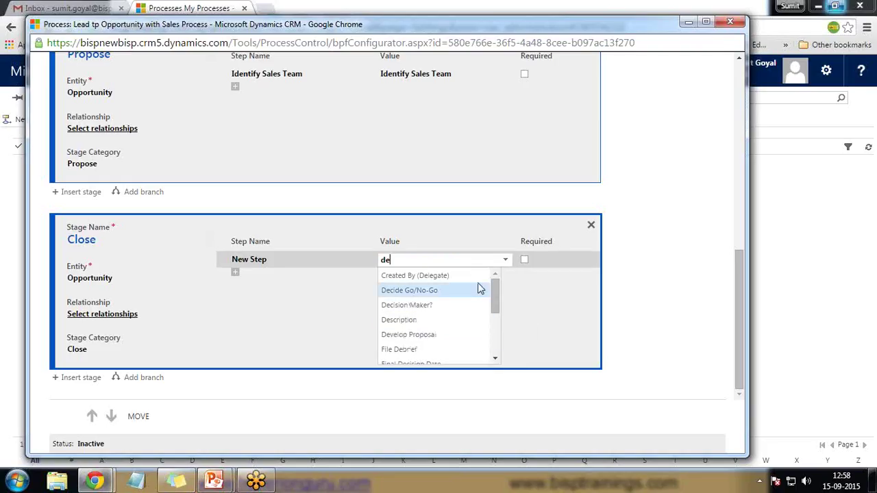
text(clo)
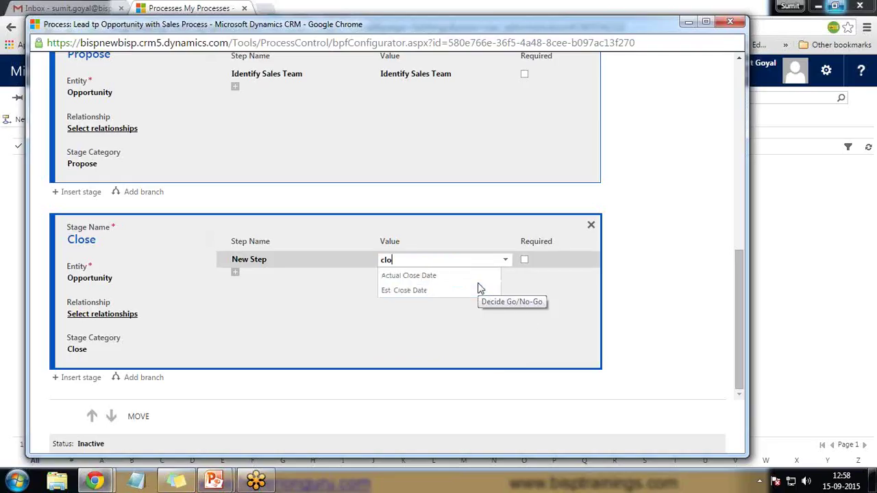
click(405, 290)
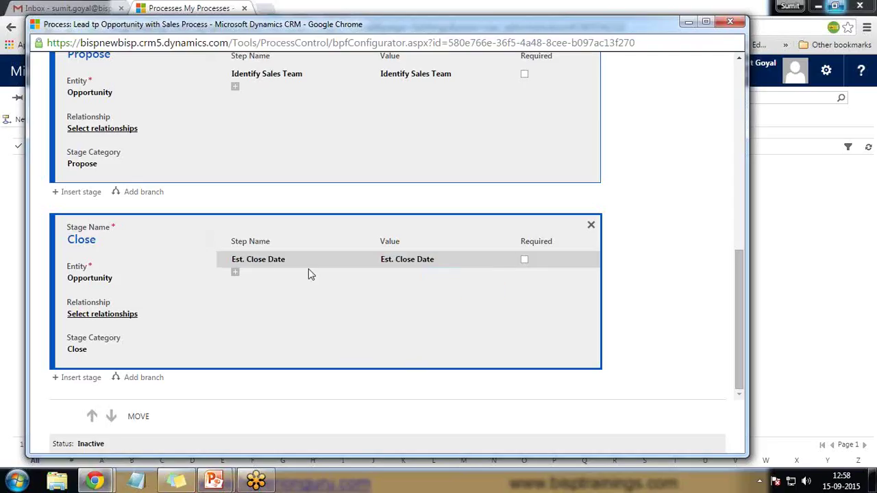
click(443, 260)
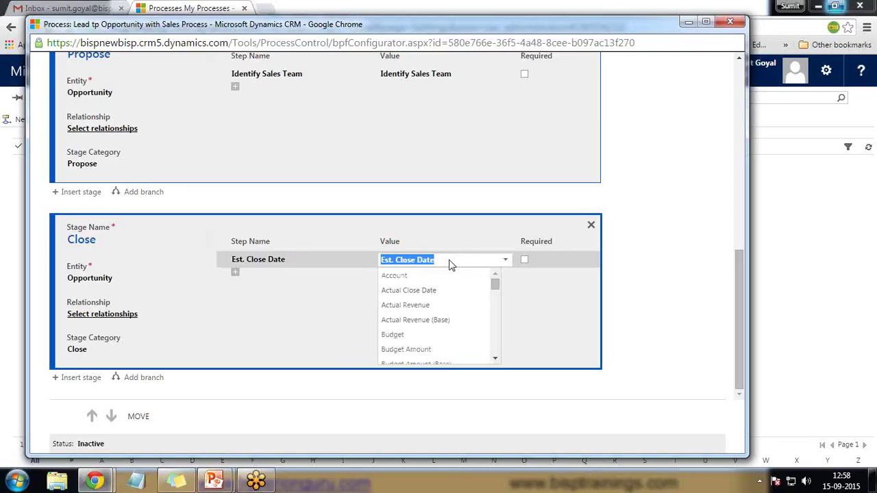
key(BackSpace)
text(de)
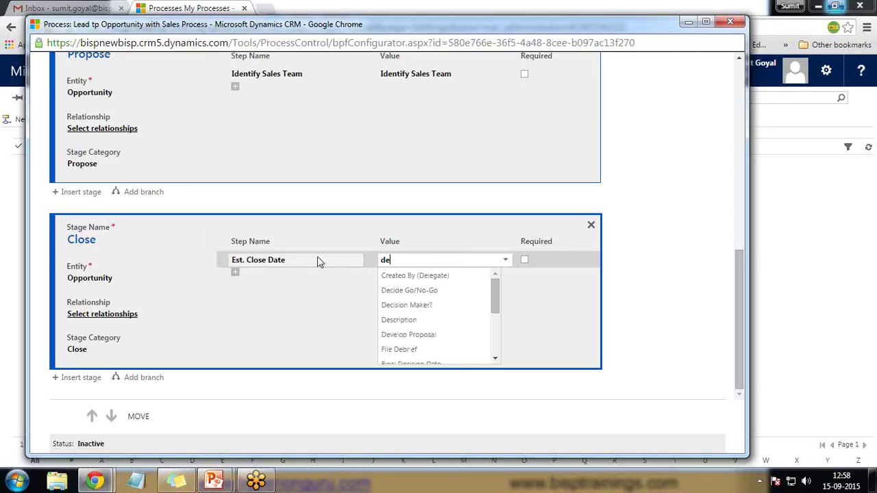
key(BackSpace)
key(BackSpace)
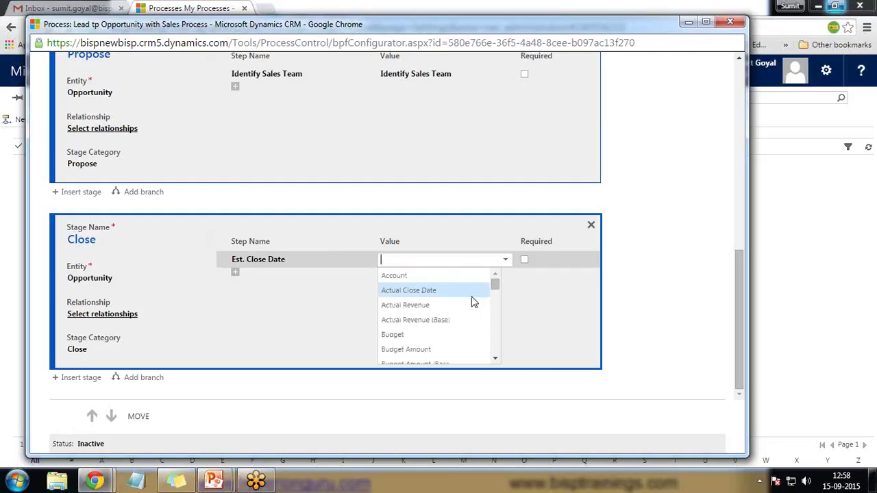
mouse_move(495, 287)
mouse_down()
mouse_move(495, 352)
mouse_move(491, 293)
mouse_move(493, 304)
mouse_up()
click(415, 325)
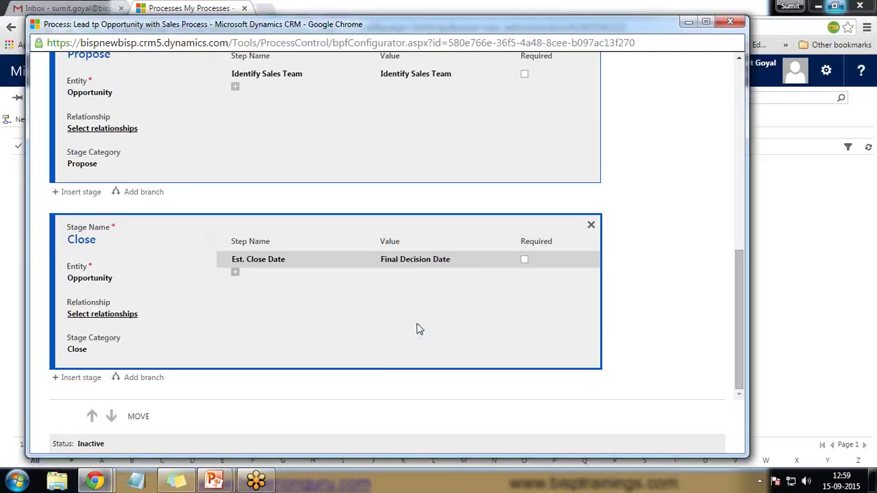
click(311, 263)
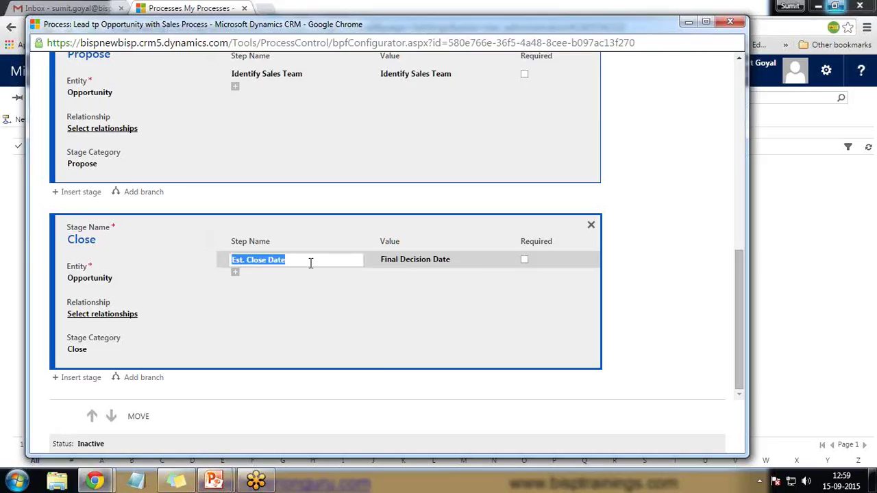
text(Confirm Deci)
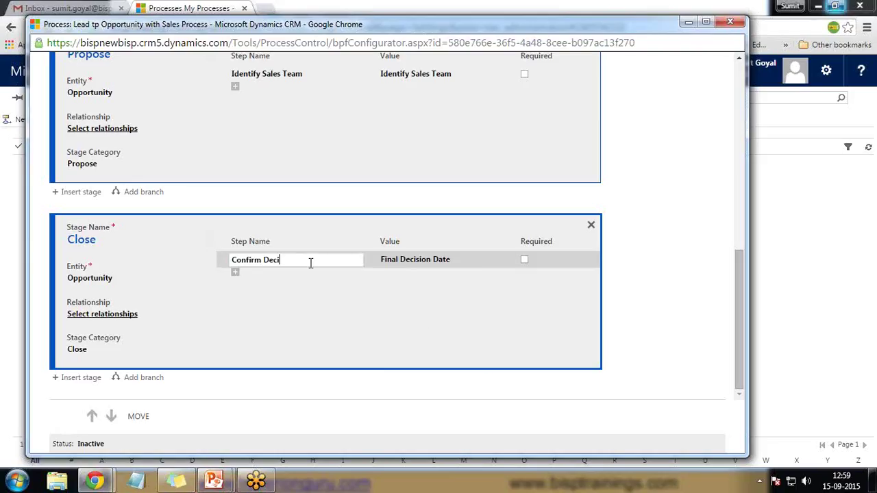
text(sion Date)
Add a Send Thank You Note step to the Close stage
click(235, 273)
click(392, 276)
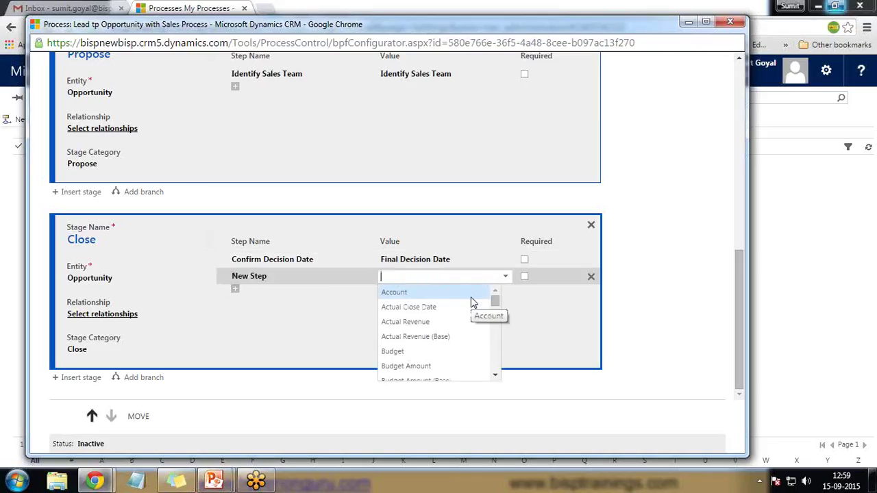
text(send)
click(463, 296)
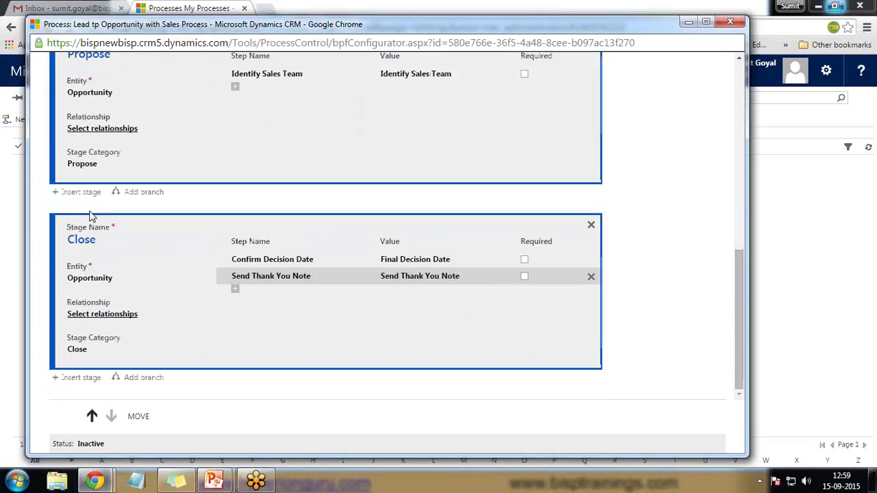
Save the process flow, then activate it and confirm the activation
scroll(274, 329, up, 10)
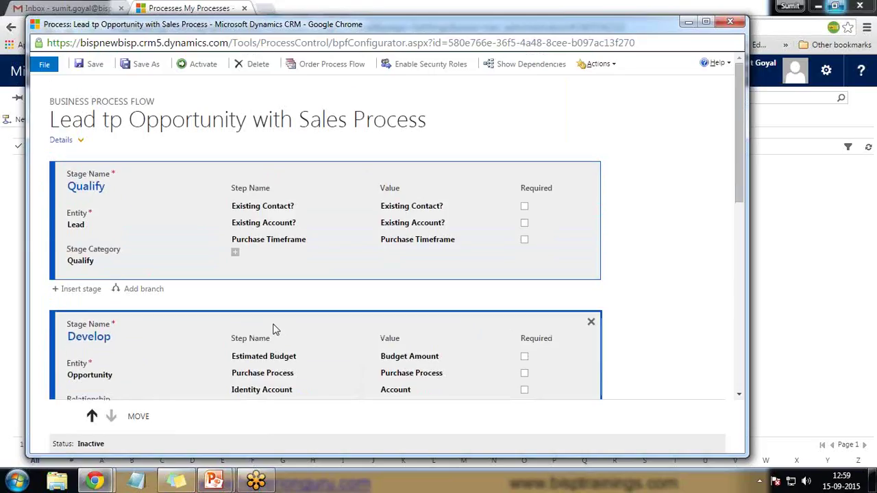
click(95, 66)
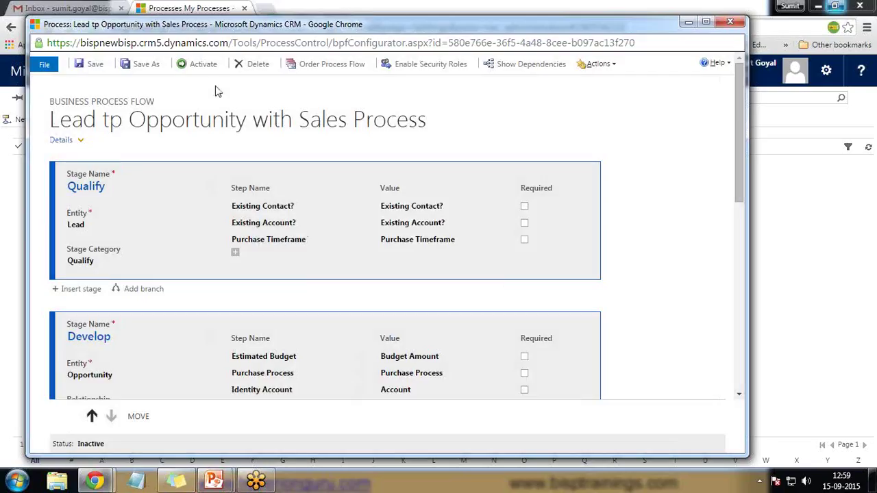
click(197, 63)
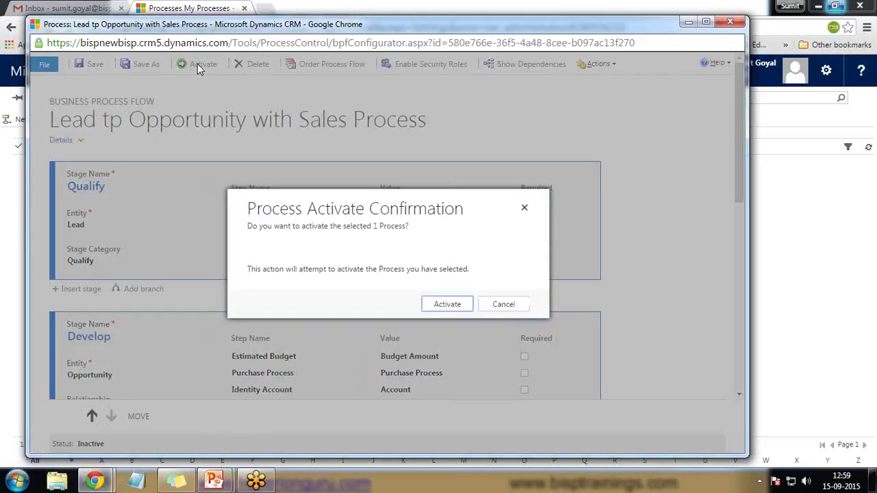
click(442, 307)
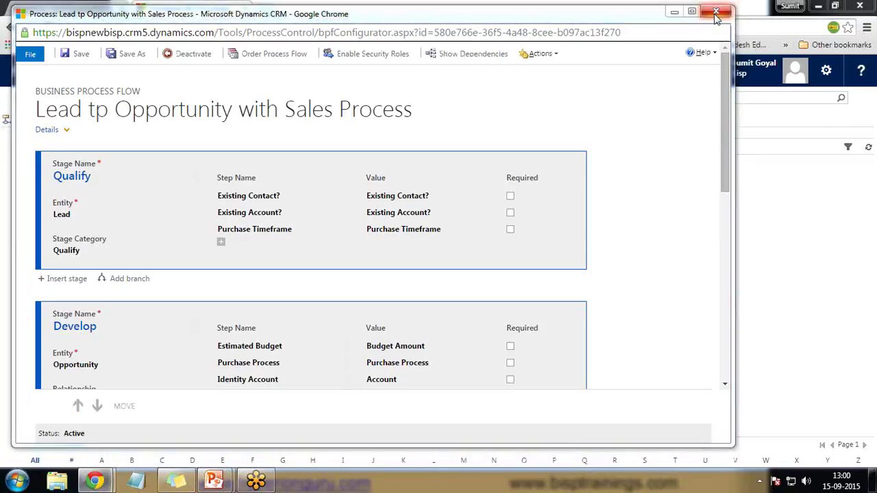
Close the process editor and open the Sample Lead Conversion lead from Sales > Leads
click(715, 14)
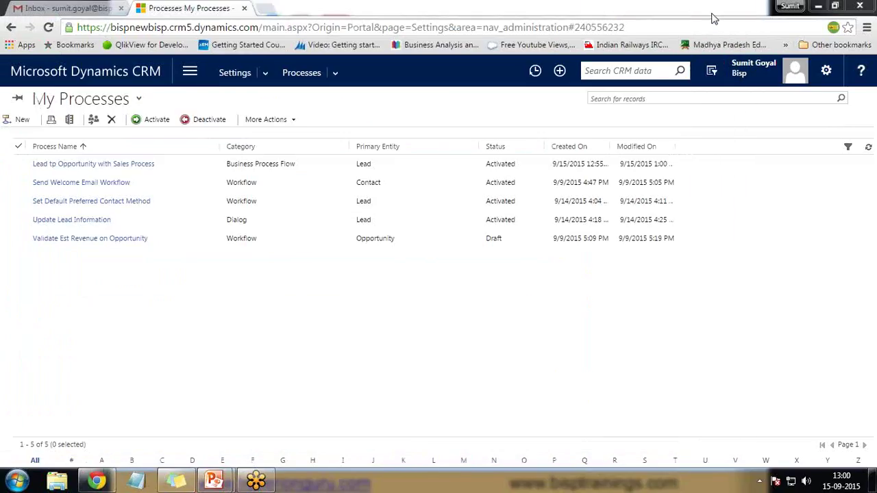
click(189, 74)
click(434, 356)
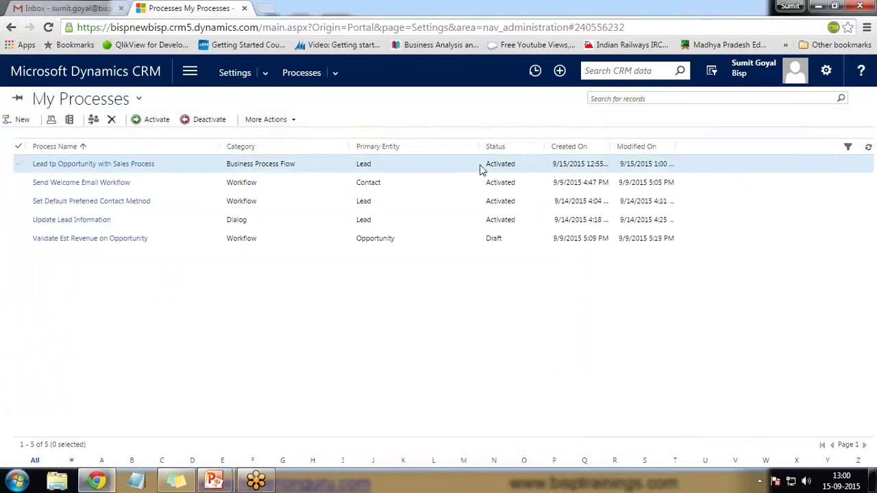
click(92, 131)
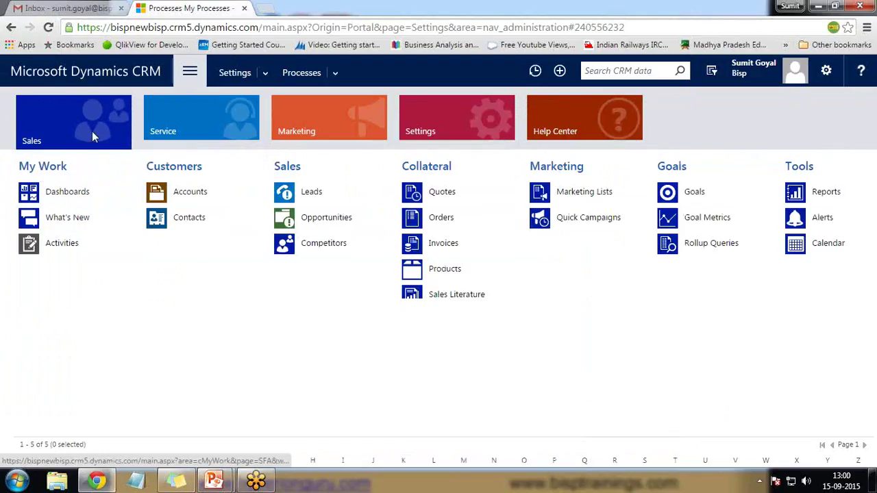
click(306, 192)
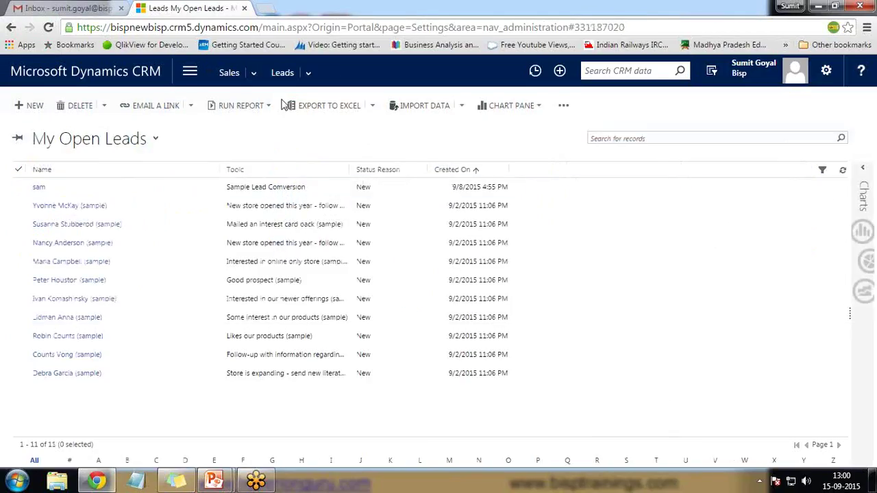
click(54, 192)
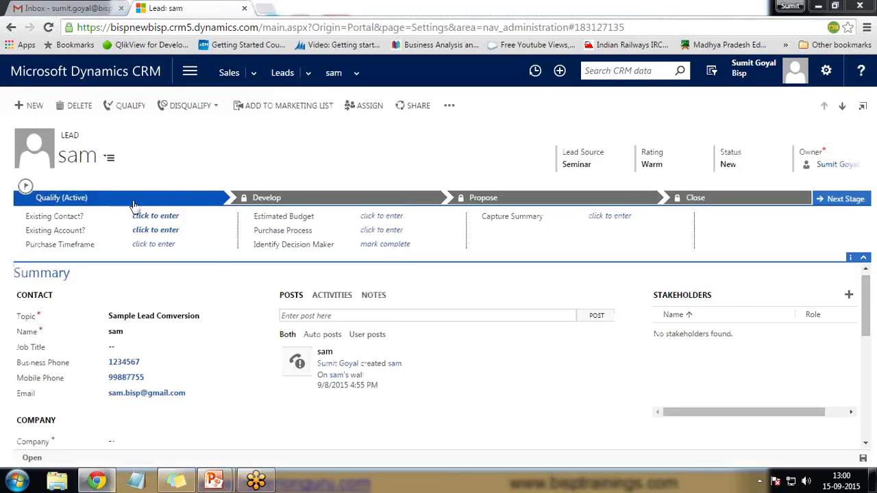
Switch the lead's process to 'Lead tp Opportunity with Sales Process'
click(450, 108)
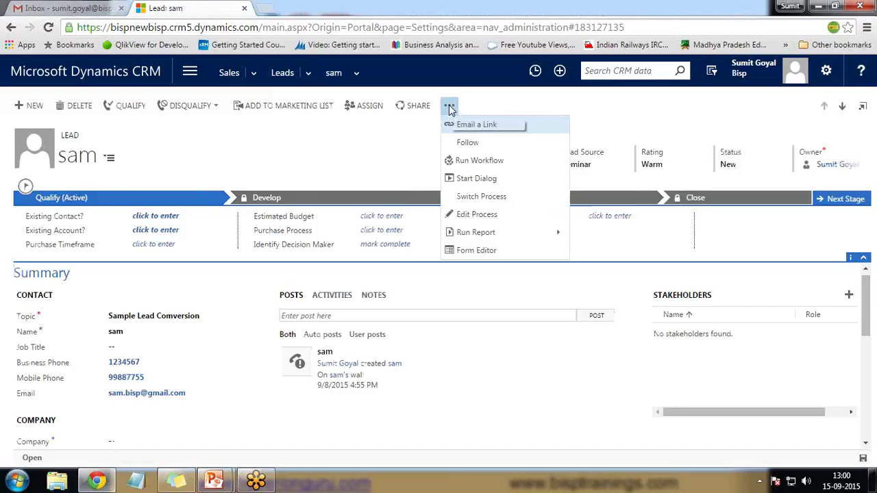
click(473, 199)
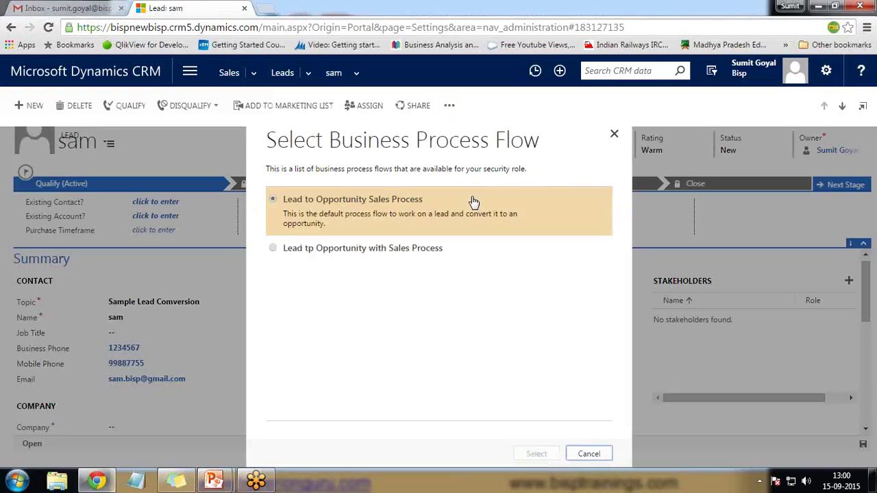
click(274, 250)
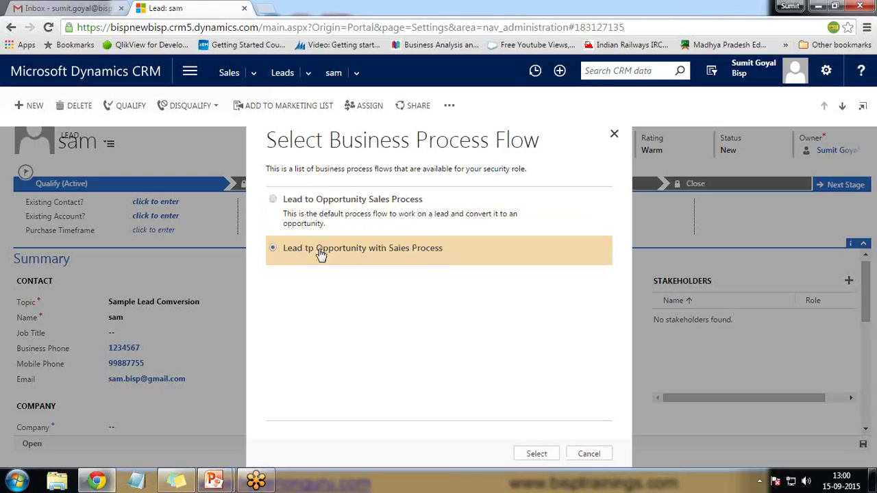
click(536, 455)
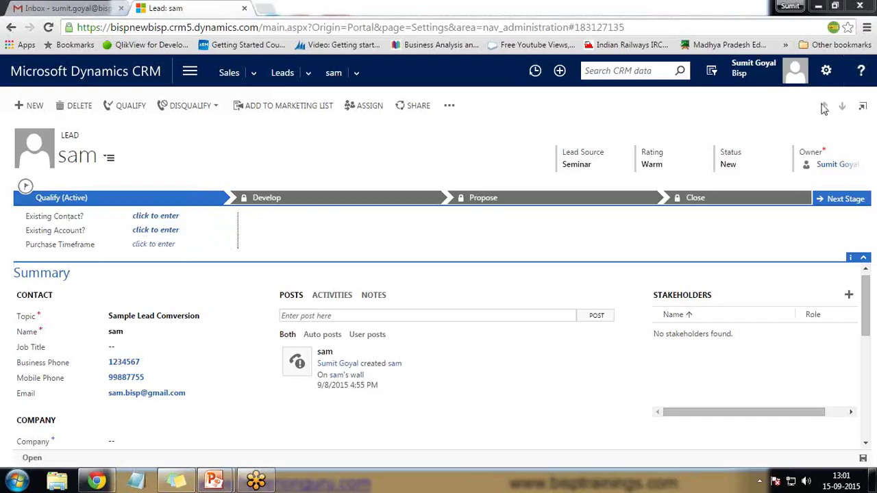
Preview the Develop, Propose and Close stage steps, then return to the active Qualify stage
click(843, 200)
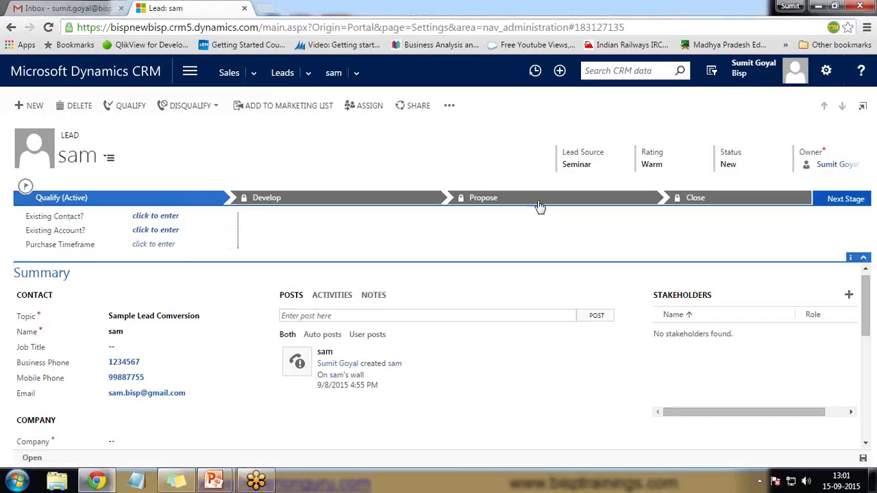
click(268, 200)
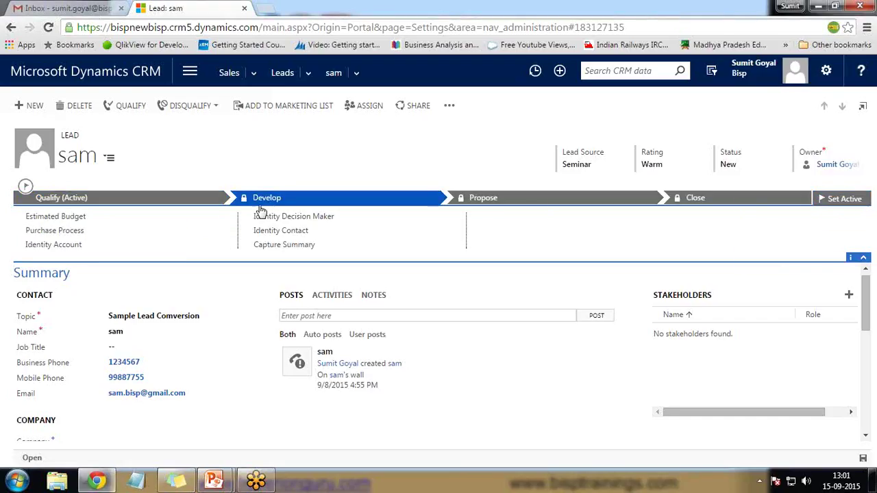
click(485, 200)
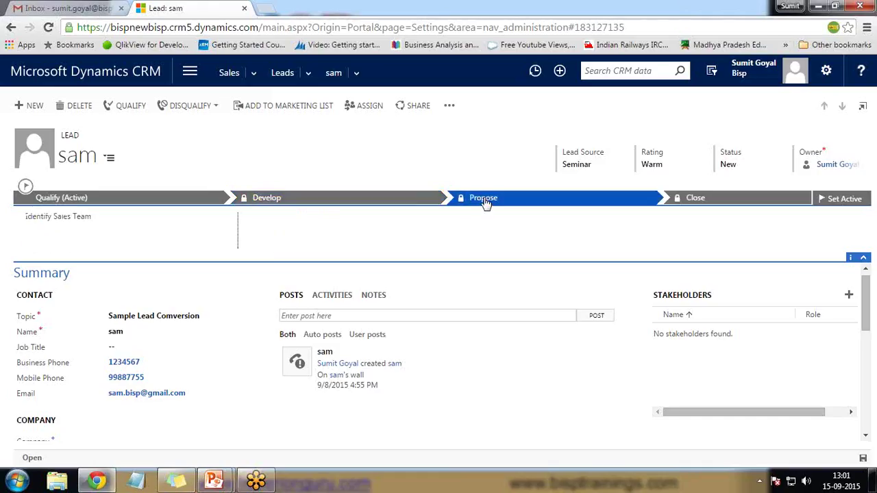
click(697, 203)
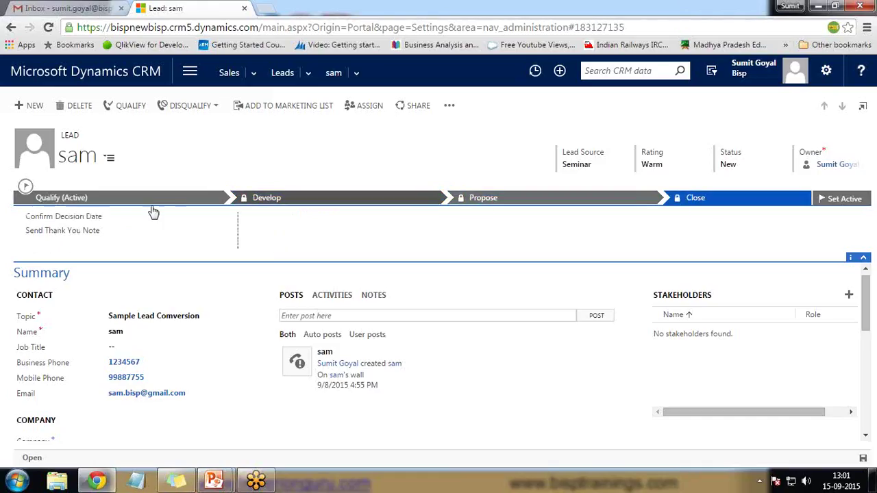
click(73, 200)
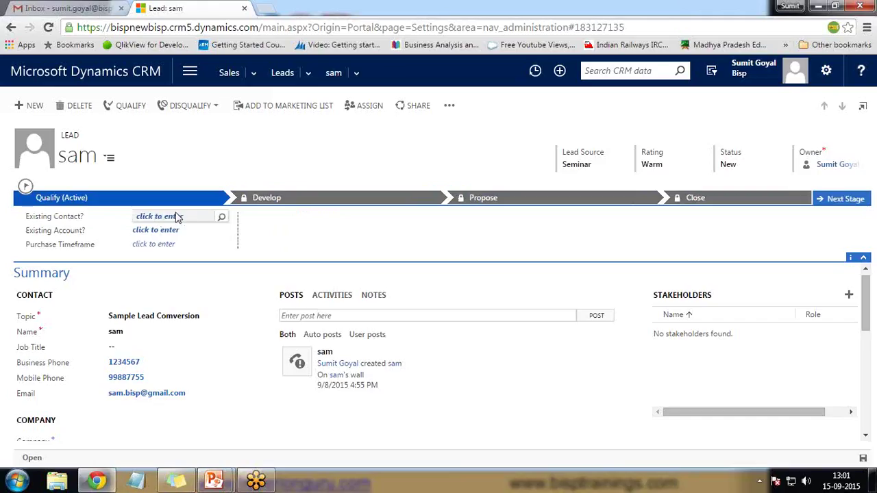
Try an Existing Contact lookup (no results), then set Purchase Timeframe to Immediate
click(220, 216)
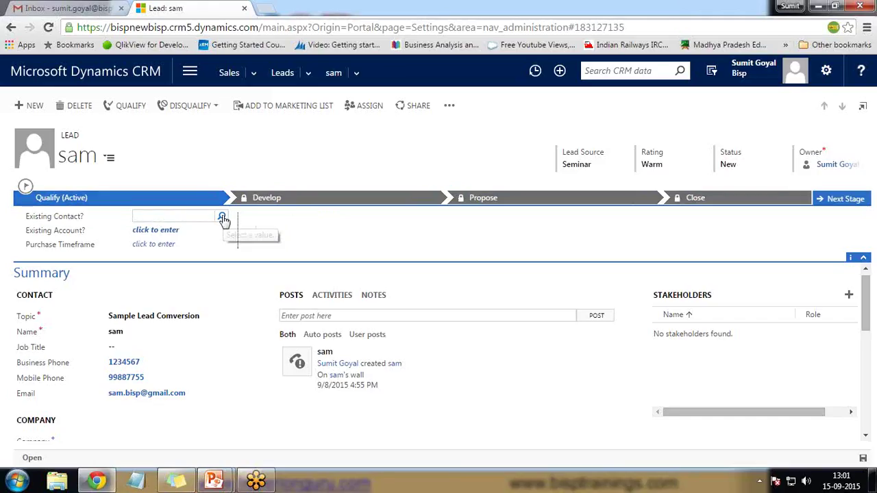
click(222, 218)
click(221, 216)
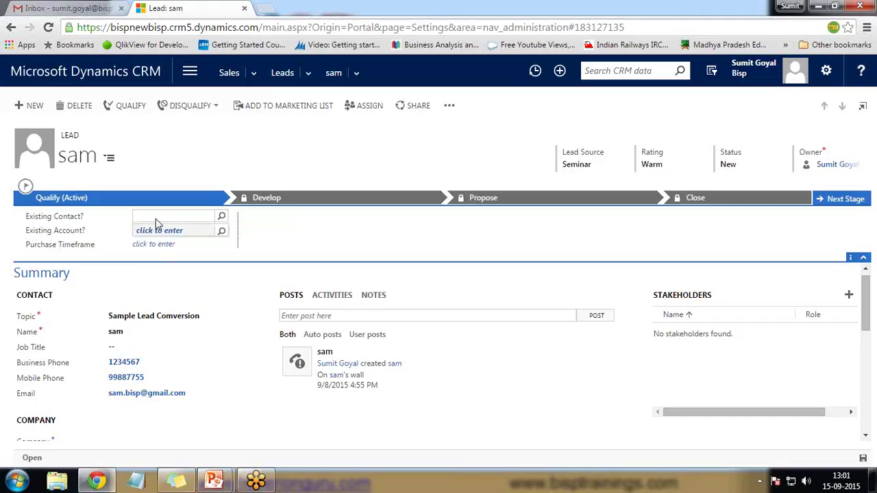
click(155, 245)
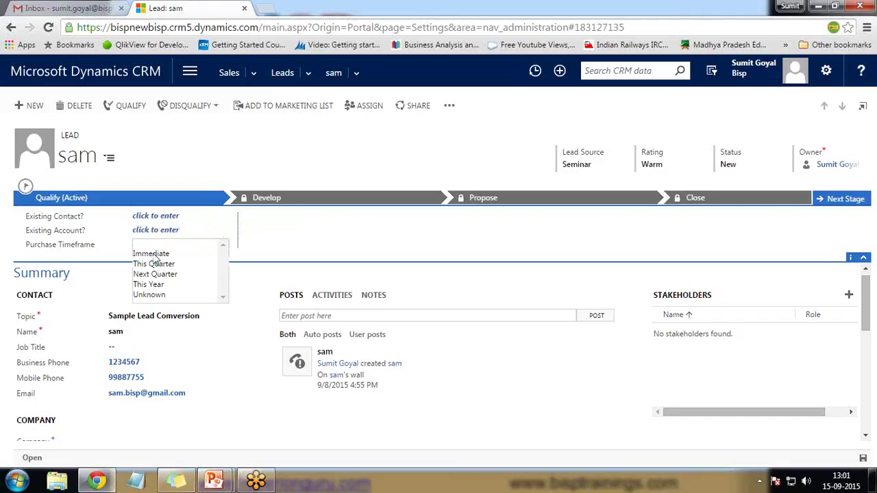
click(148, 253)
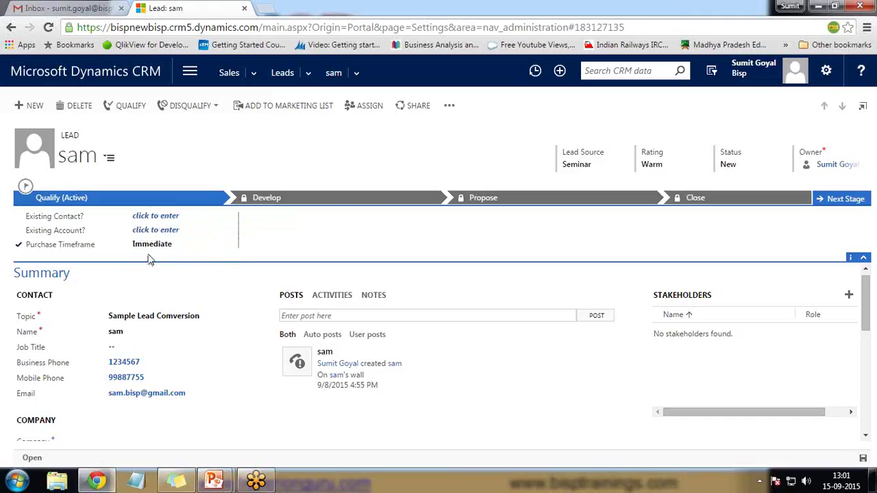
Switch back and forth between the Develop and Qualify stage steps, ending on Qualify
click(266, 200)
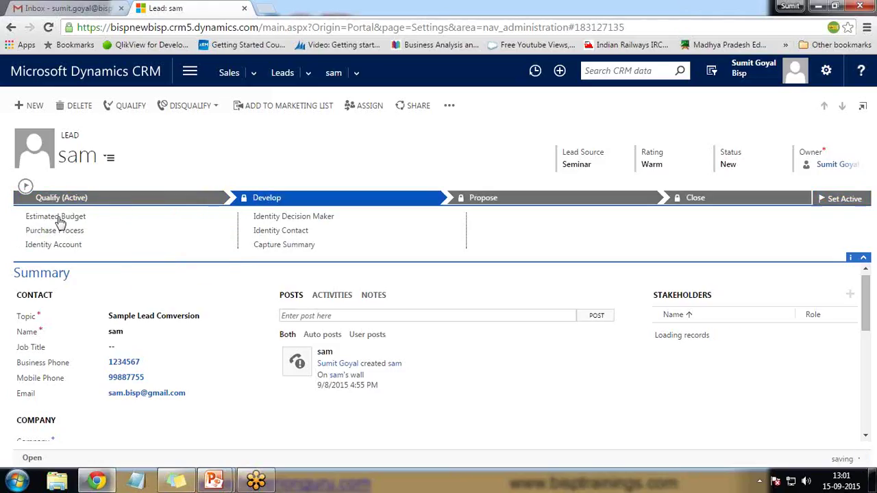
click(127, 200)
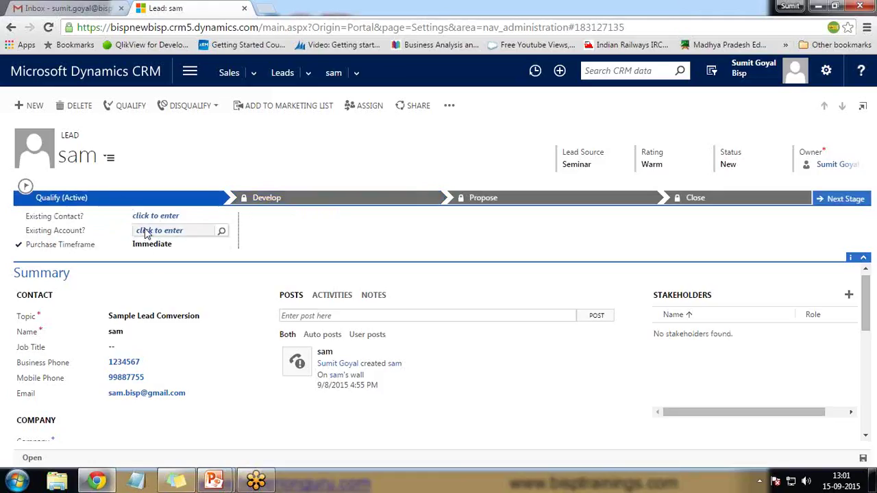
click(248, 198)
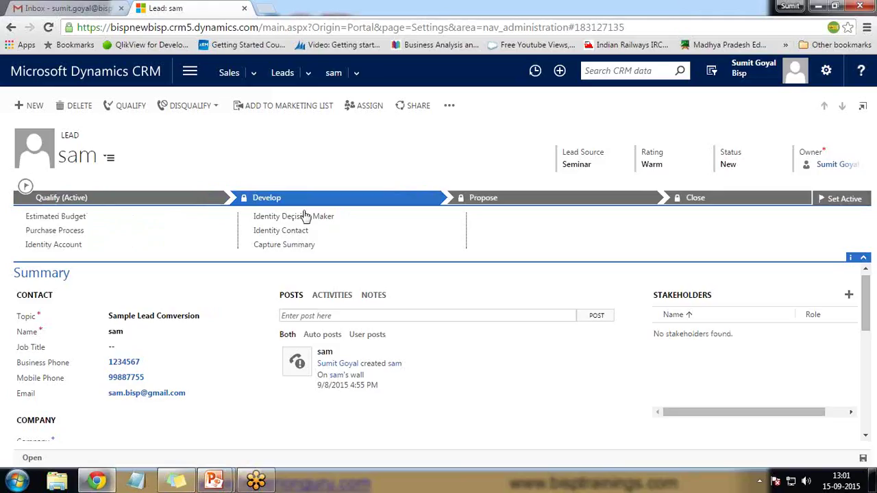
click(147, 200)
click(248, 199)
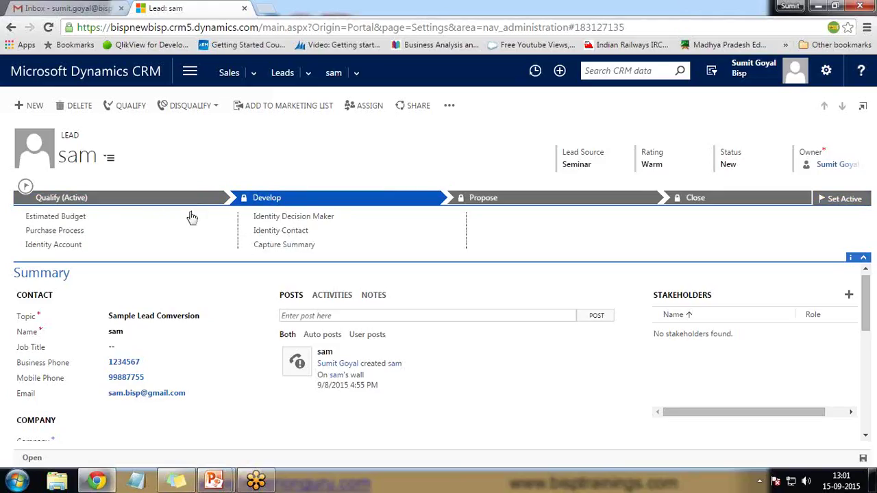
click(169, 200)
Bring the PowerPoint slide show forward and return to the 'Dynamic CRM Business Process Flow' title slide
mouse_move(213, 481)
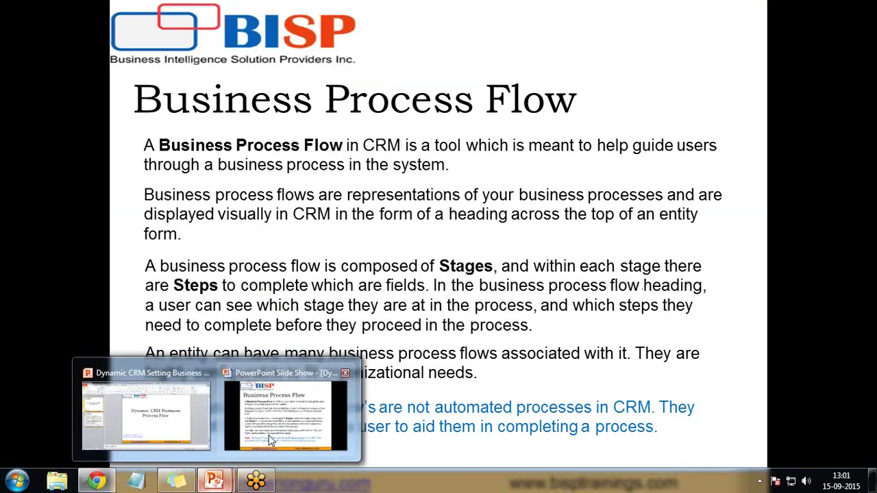
click(271, 438)
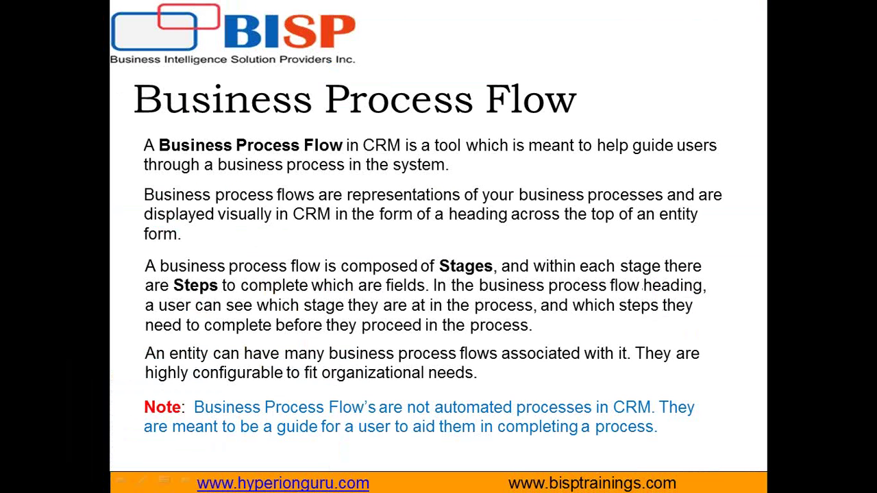
key(Page_Up)
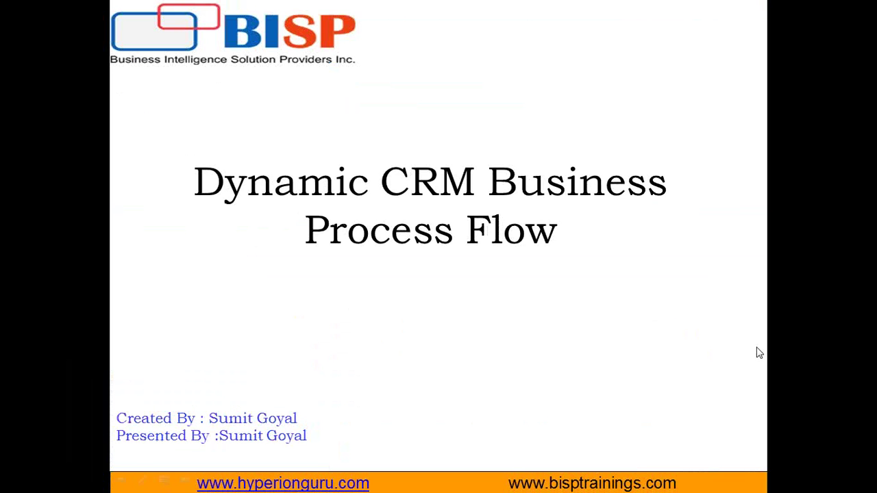